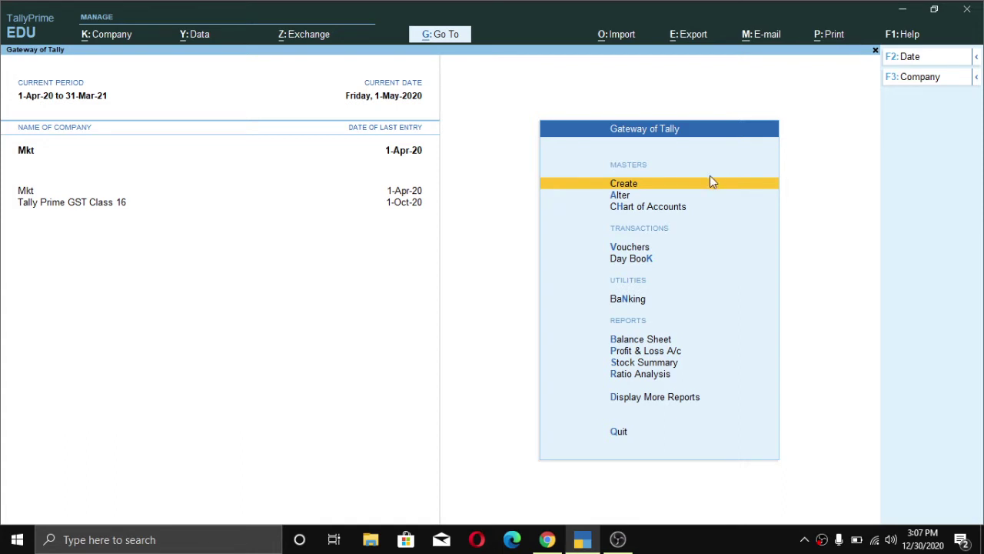
key("ctrl")
key("alt+k")
key("Escape")
key("Escape")
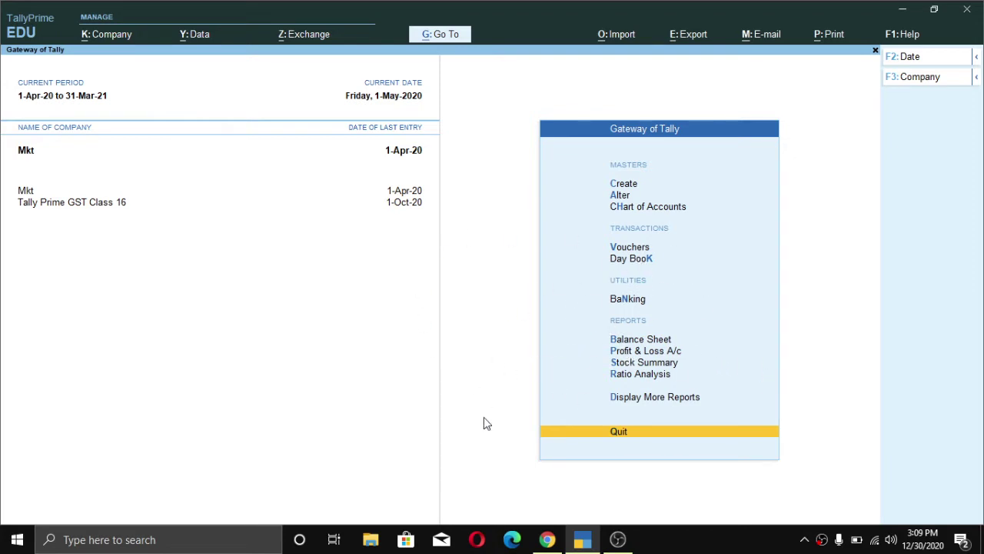
Switch to the Chrome browser and read the introduction of the ClearTax article on the GST Composition Scheme.
left_click(547, 539)
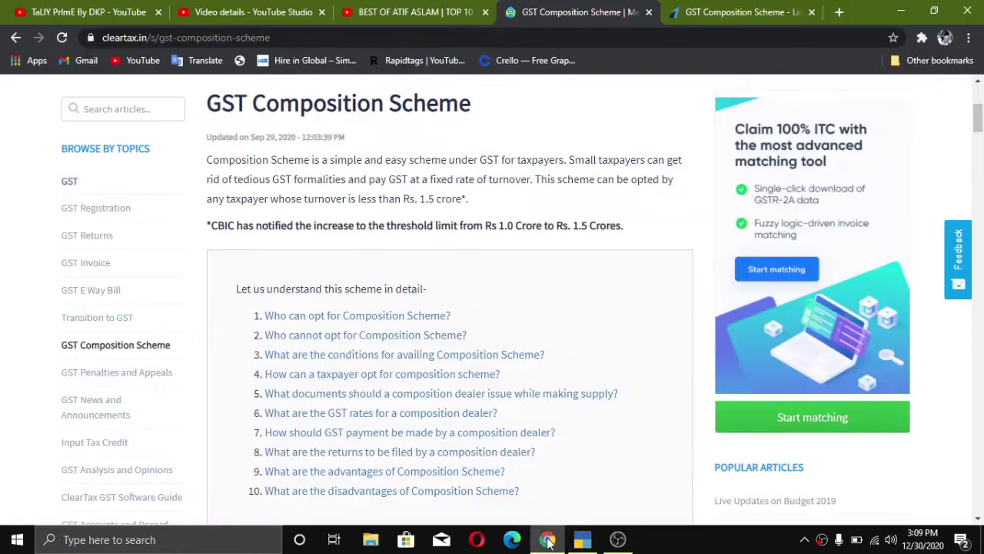
scroll(356, 321, "down", 1)
scroll(360, 312, "up", 4)
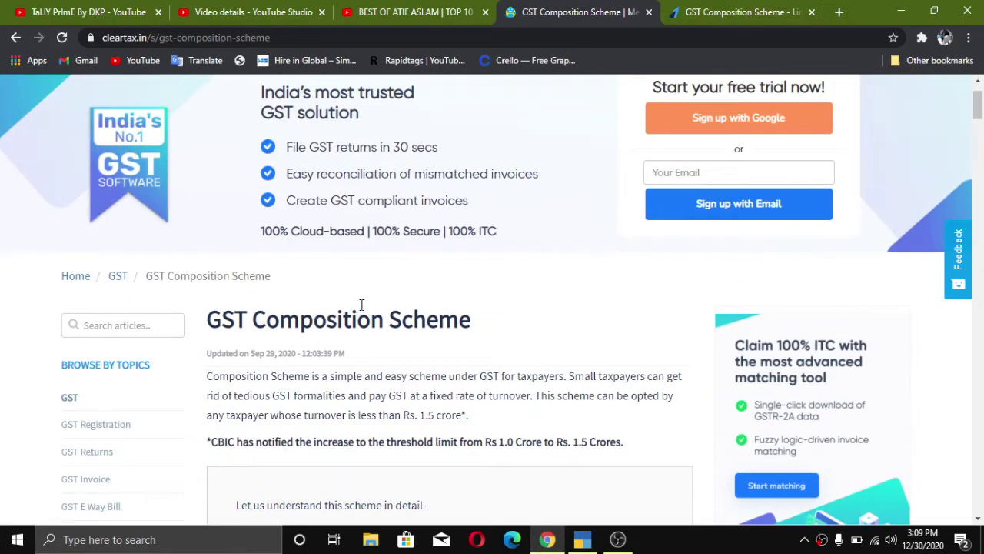
scroll(338, 312, "down", 2)
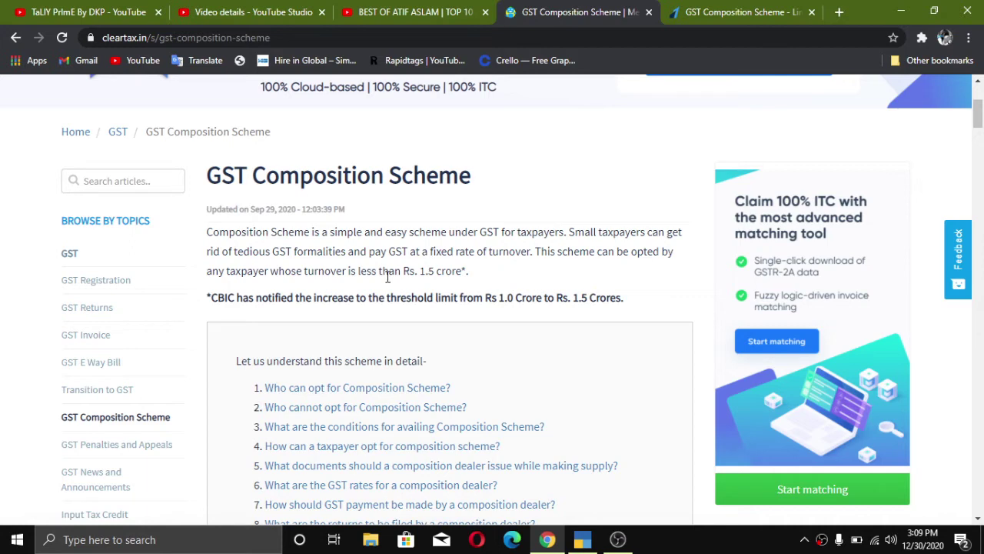
scroll(394, 275, "up", 1)
scroll(391, 284, "down", 1)
scroll(325, 286, "up", 1)
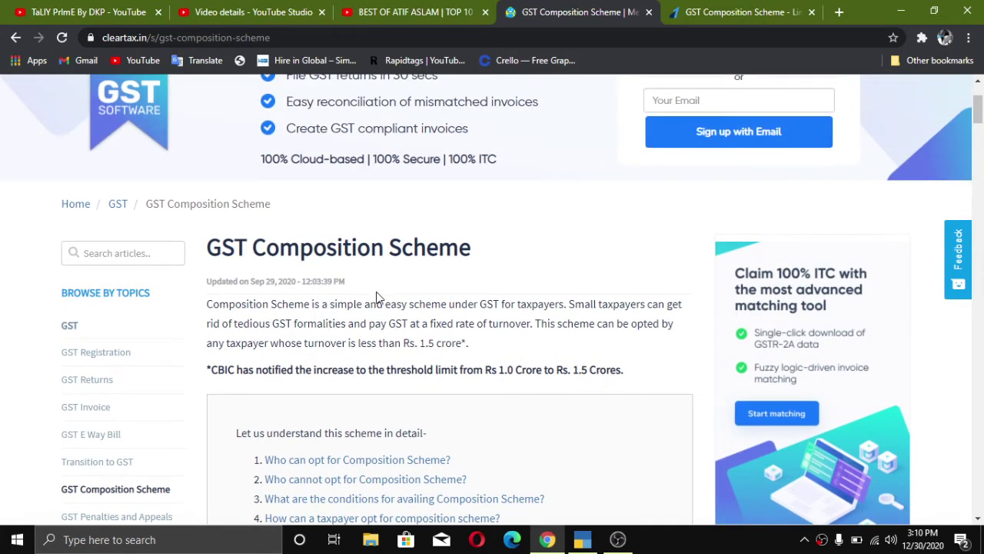
scroll(377, 296, "down", 1)
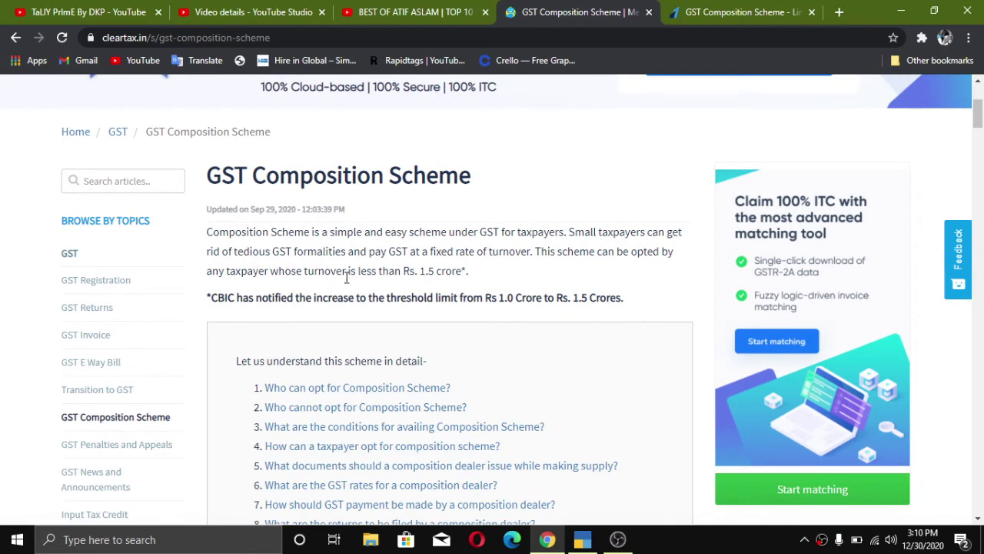
scroll(347, 279, "down", 1)
scroll(416, 265, "up", 1)
scroll(389, 307, "down", 1)
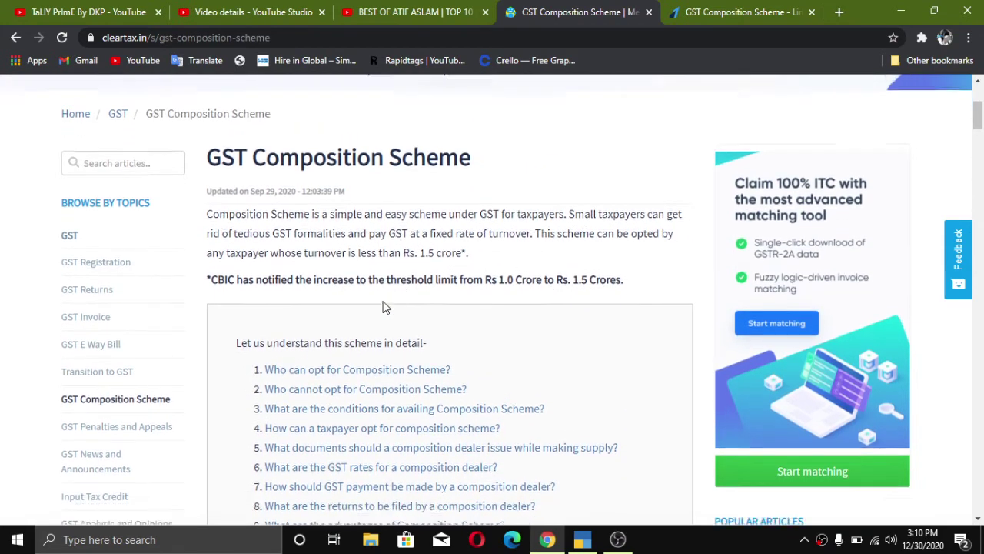
Read who can and who cannot opt for the Composition Scheme and the conditions for availing it.
scroll(386, 307, "down", 10)
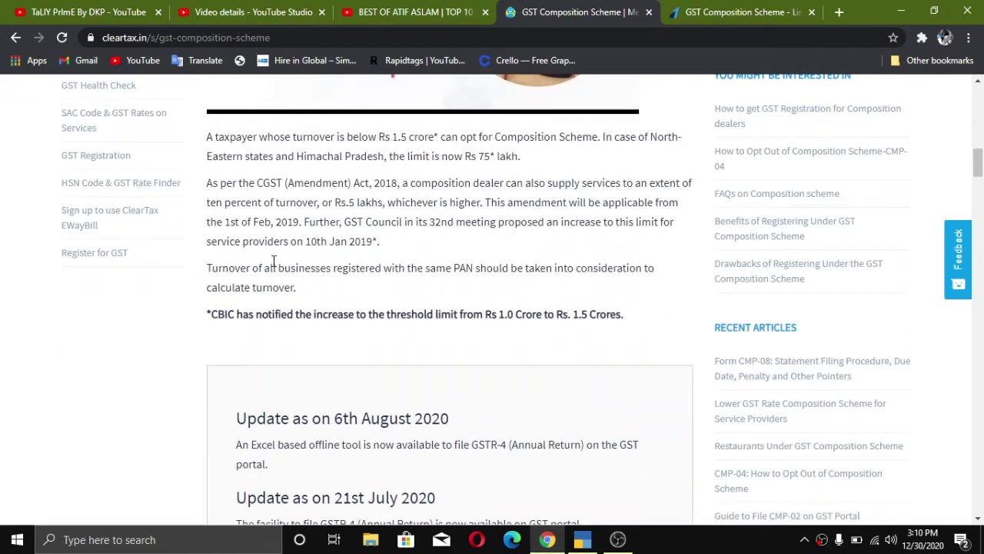
scroll(273, 262, "up", 2)
scroll(624, 213, "down", 1)
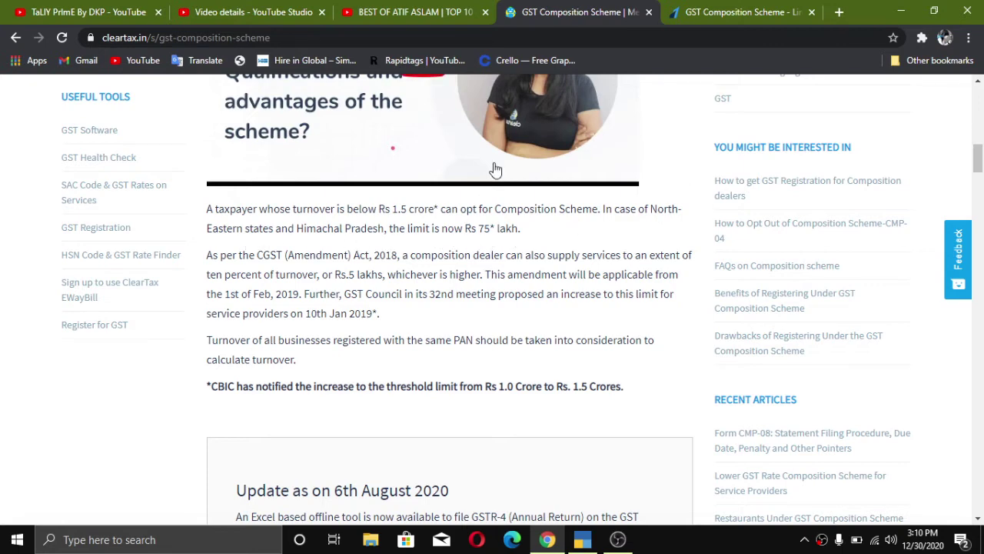
scroll(326, 279, "down", 7)
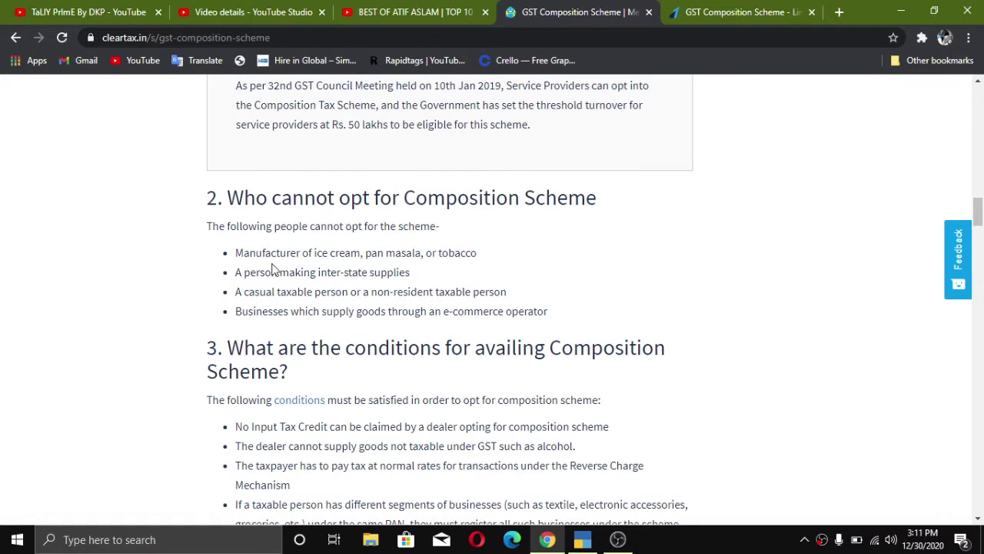
scroll(334, 286, "down", 1)
scroll(354, 289, "up", 1)
scroll(344, 277, "down", 1)
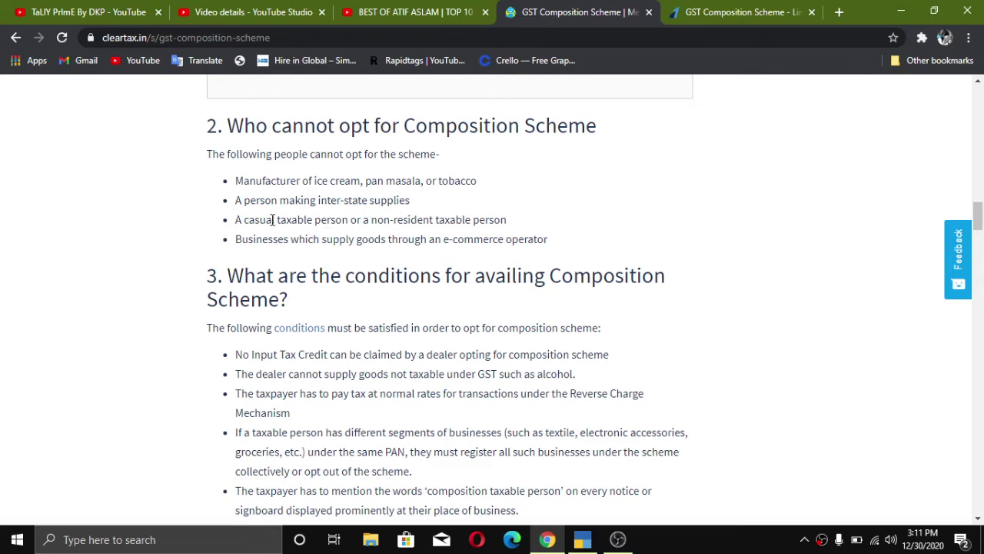
scroll(272, 219, "down", 1)
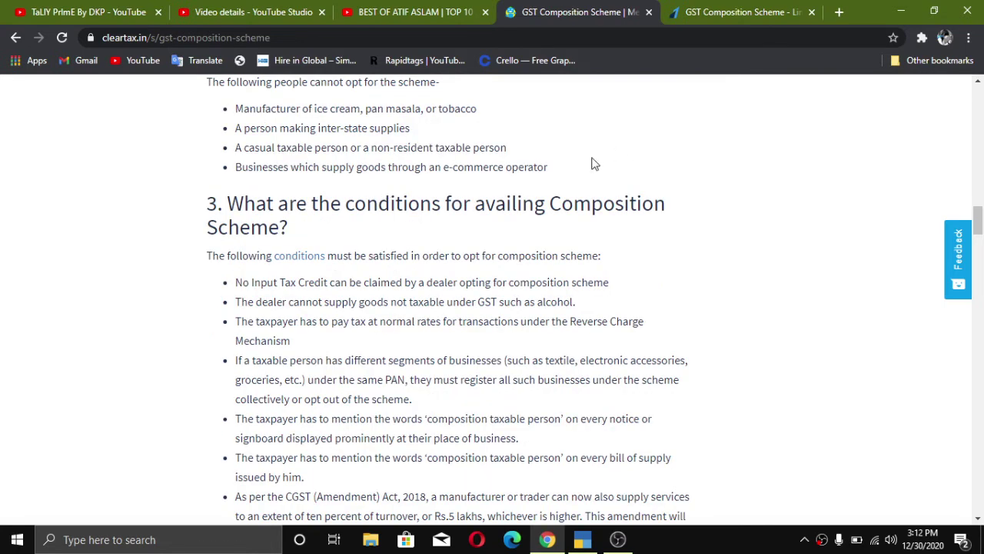
scroll(316, 198, "down", 2)
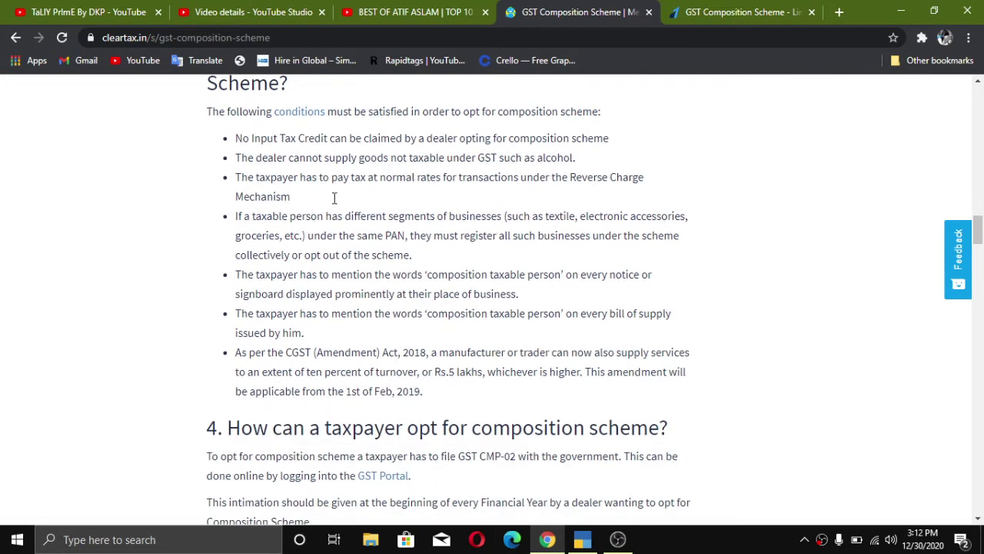
scroll(334, 197, "up", 1)
scroll(369, 185, "down", 1)
scroll(431, 208, "up", 1)
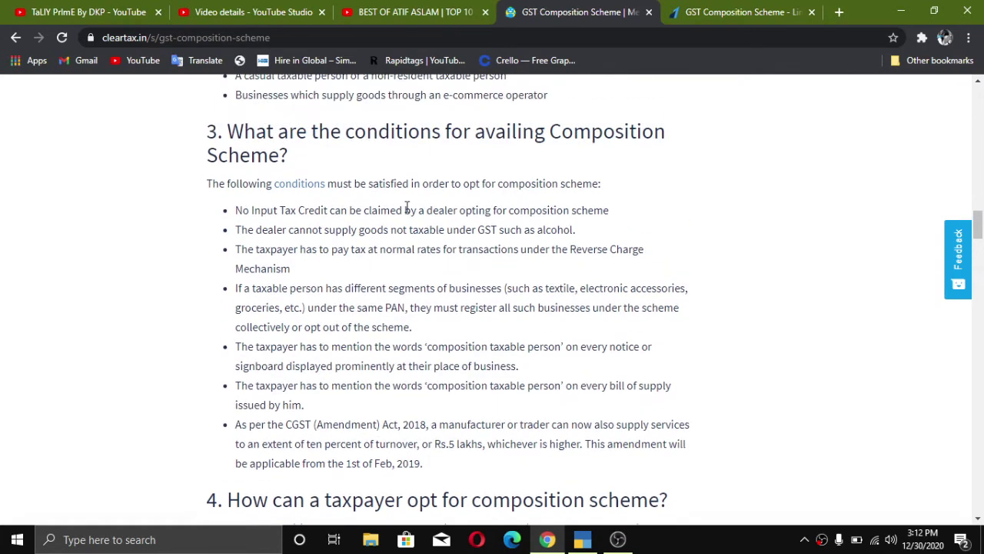
scroll(404, 211, "down", 1)
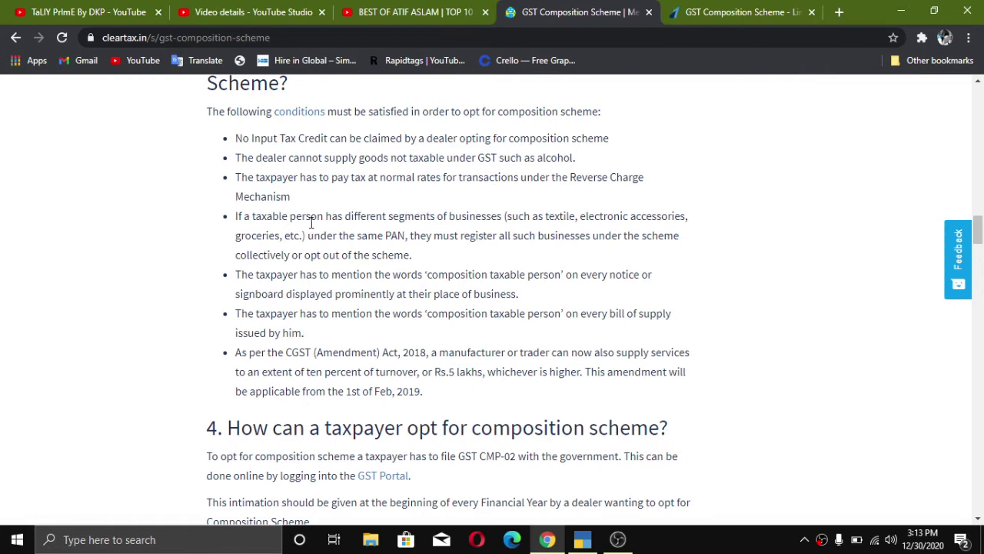
Examine how a composition dealer should raise bills and the chart of applicable GST rates by business type.
scroll(294, 222, "down", 5)
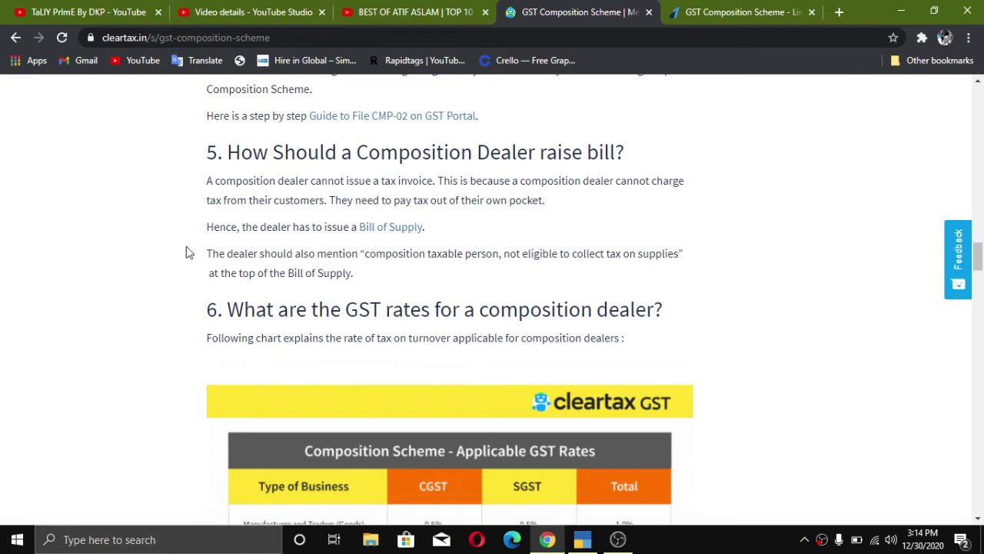
scroll(273, 251, "down", 1)
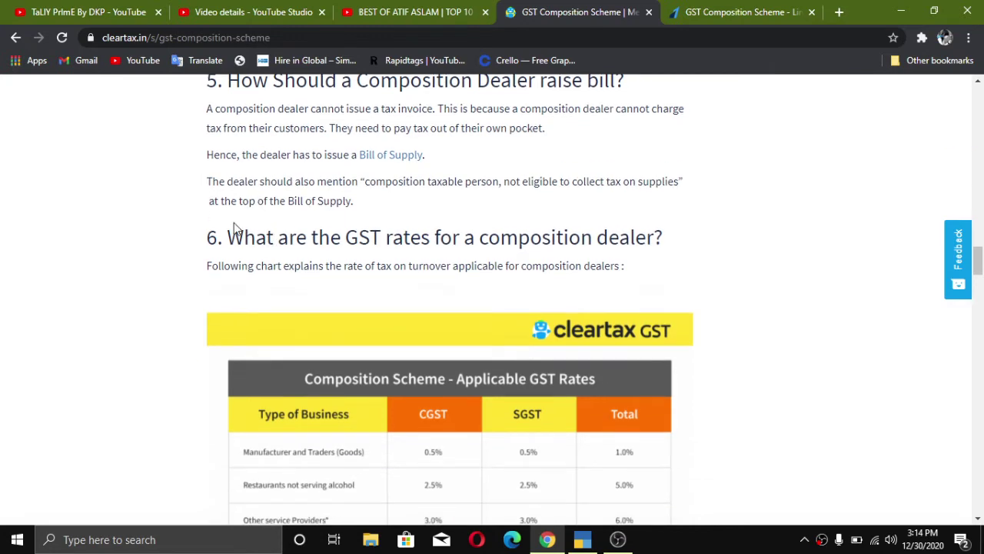
scroll(234, 222, "down", 2)
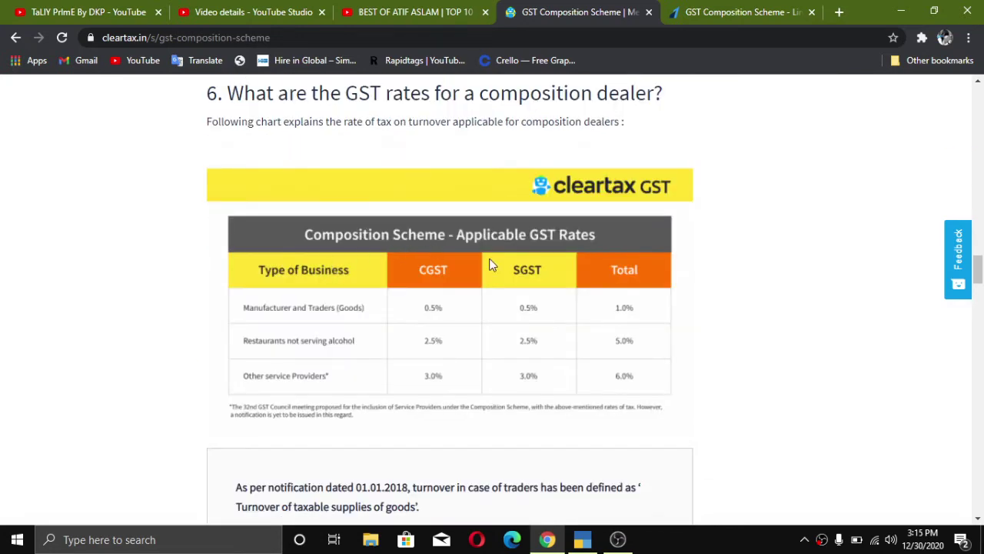
scroll(298, 285, "down", 1)
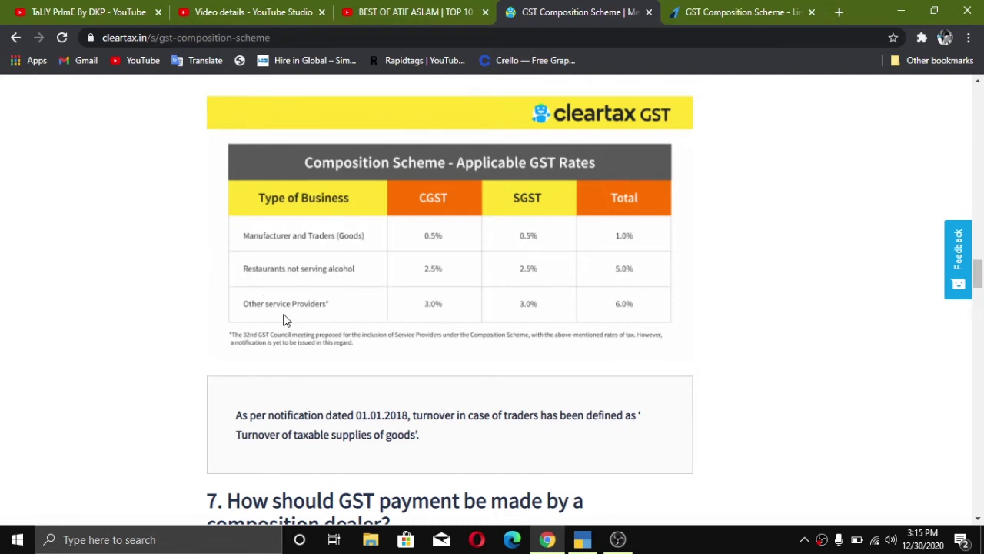
scroll(283, 320, "down", 1)
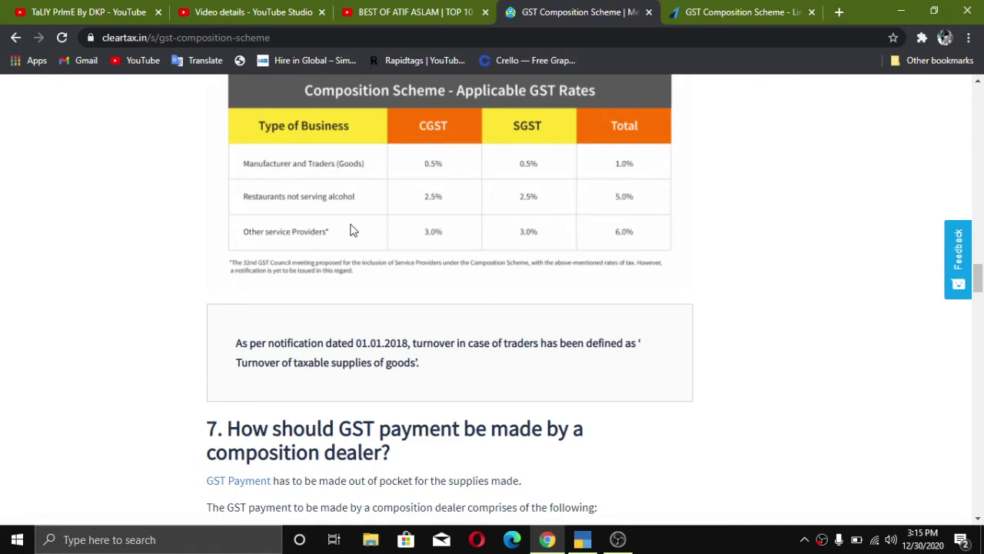
scroll(335, 222, "up", 1)
scroll(336, 223, "down", 3)
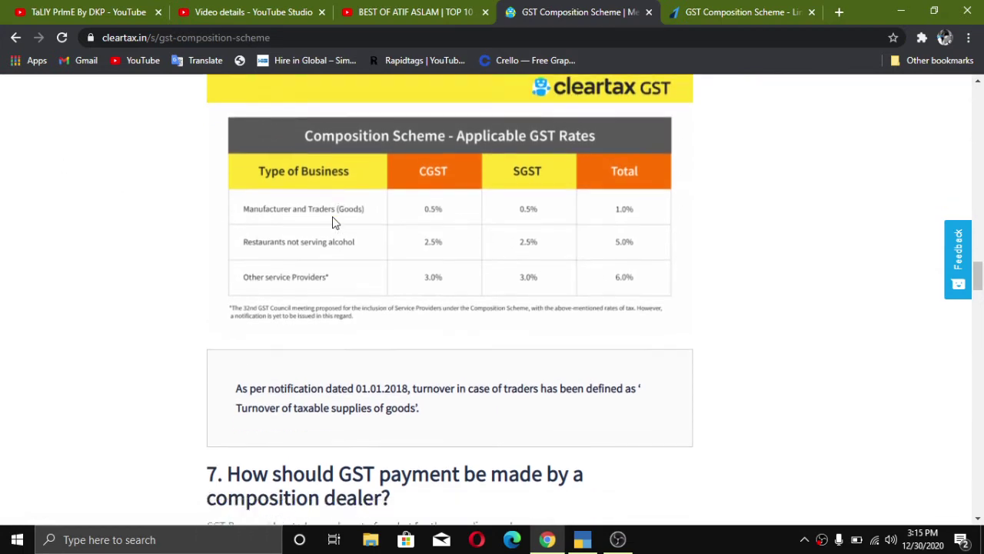
Read the article's sections on GST payment, returns to be filed, and the scheme's advantages and disadvantages.
scroll(334, 218, "down", 3)
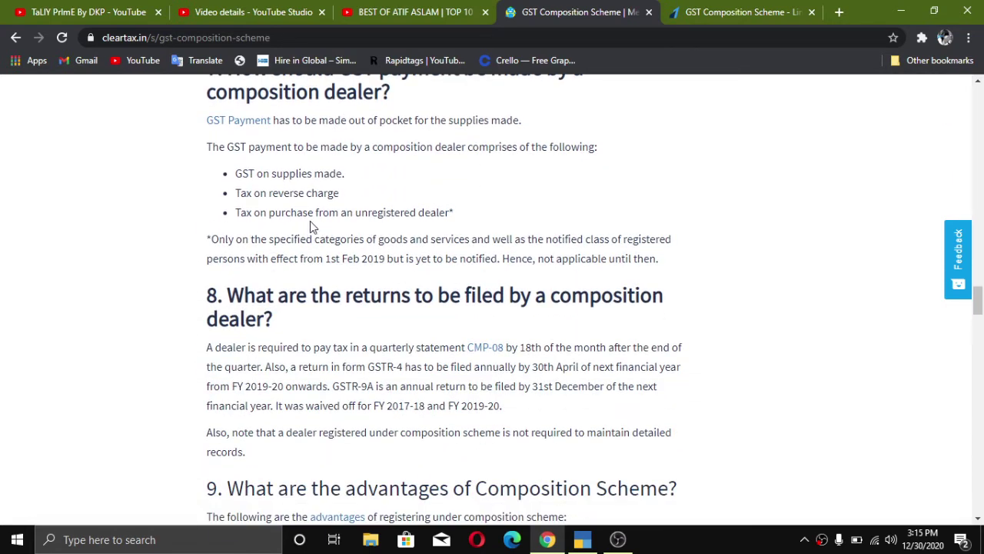
scroll(308, 221, "down", 2)
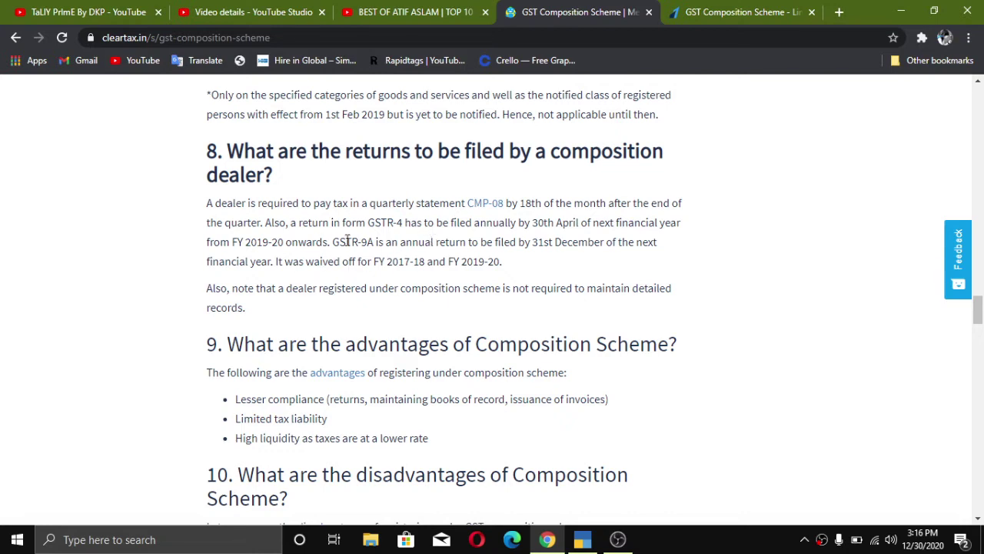
scroll(352, 238, "down", 1)
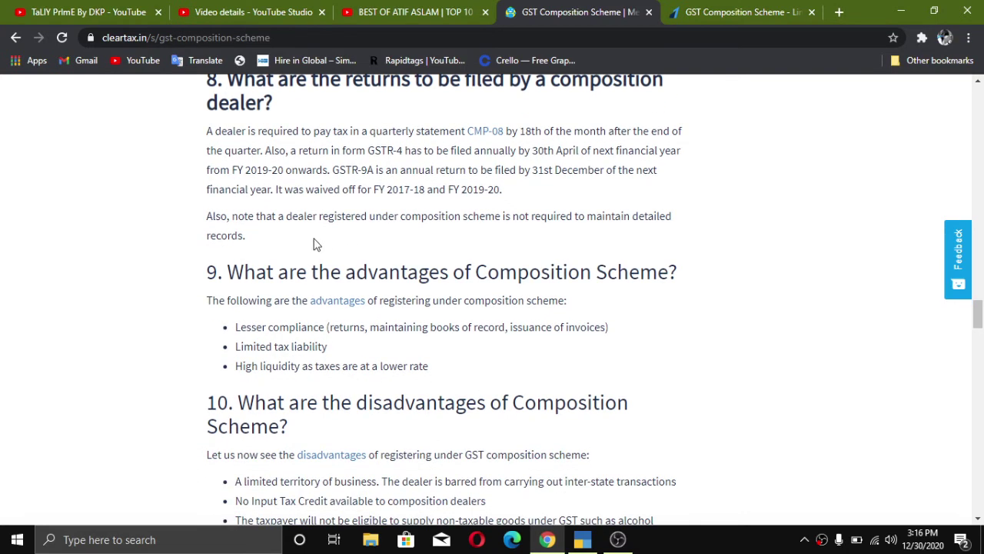
scroll(312, 235, "down", 2)
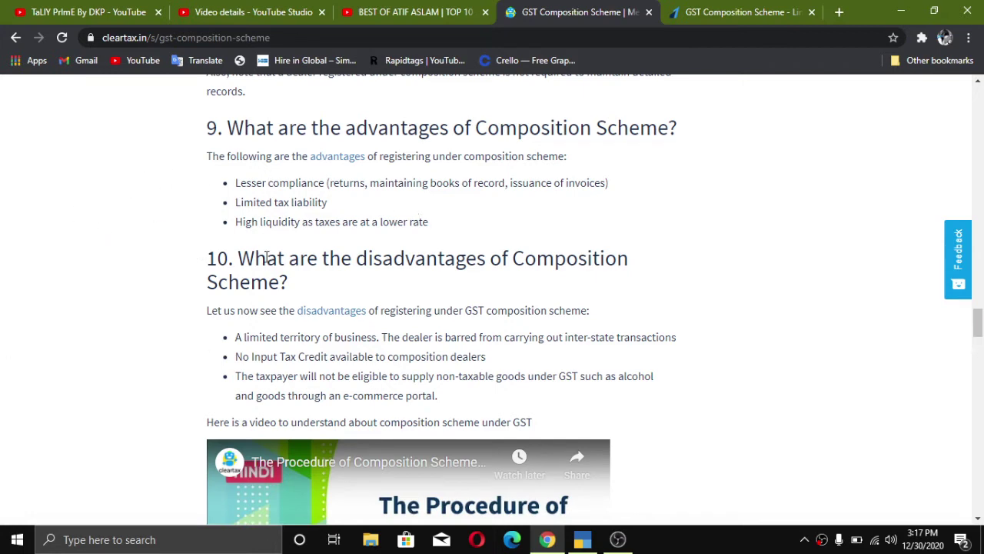
scroll(300, 271, "down", 1)
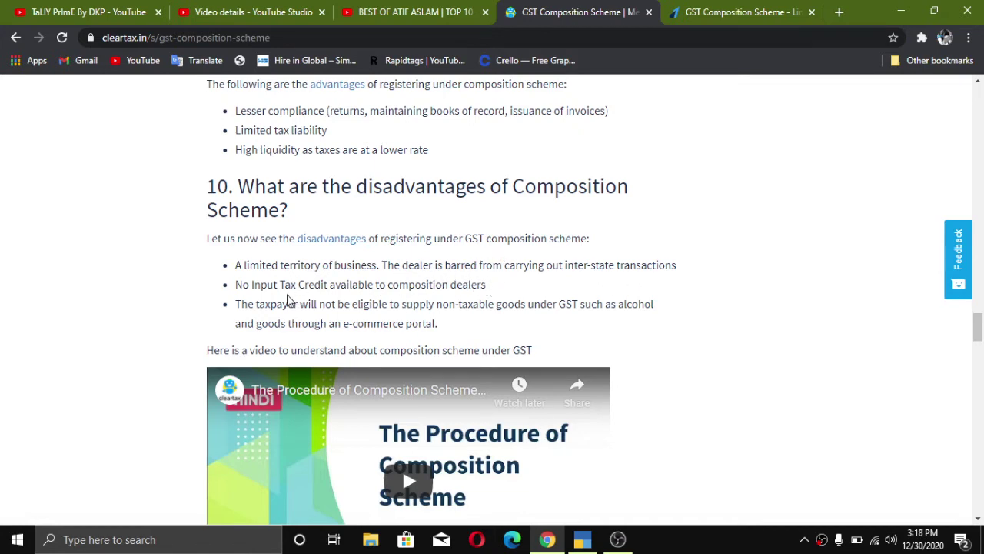
scroll(278, 280, "down", 1)
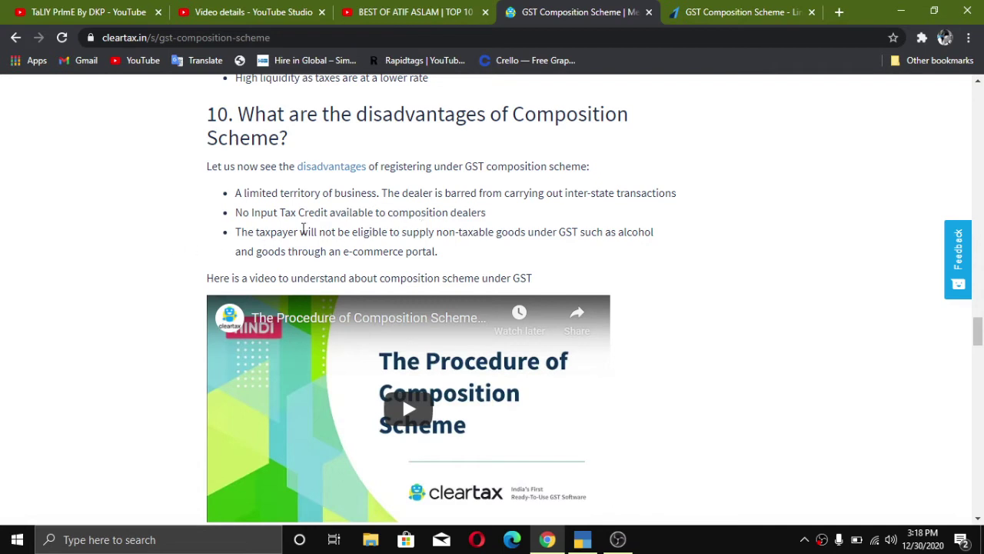
Switch back to TallyPrime and open the GST details from the company features of Mkt.
key("alt+Tab")
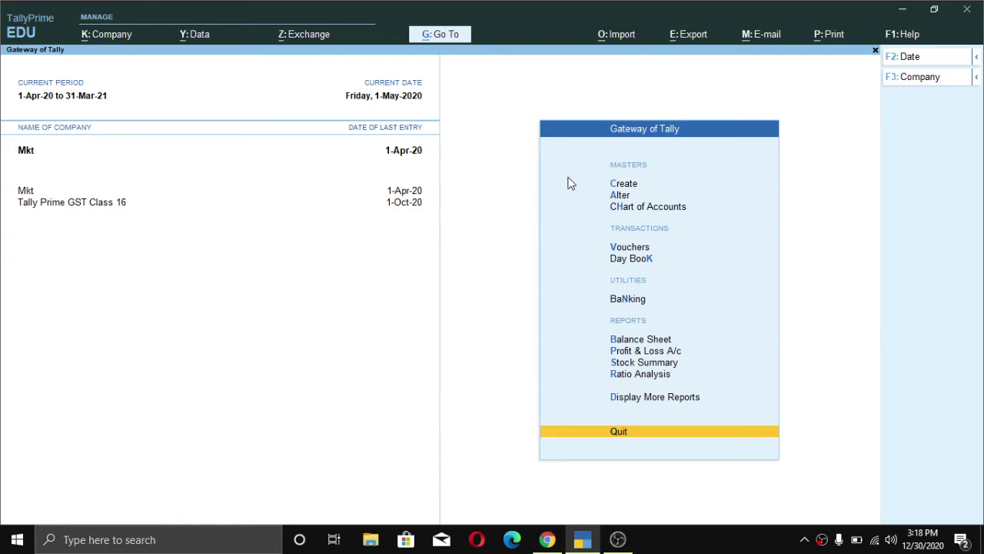
key("F11")
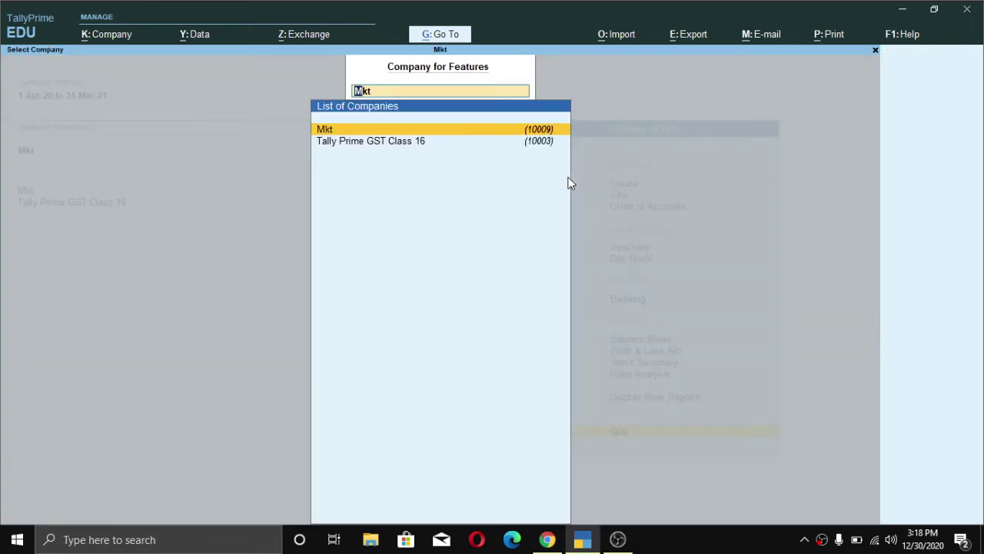
key("Return")
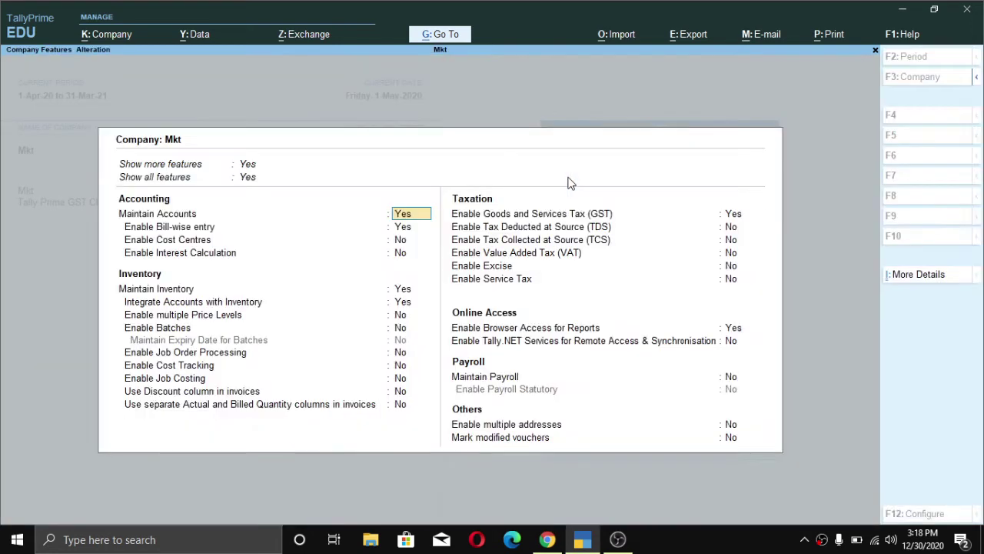
left_click(736, 221)
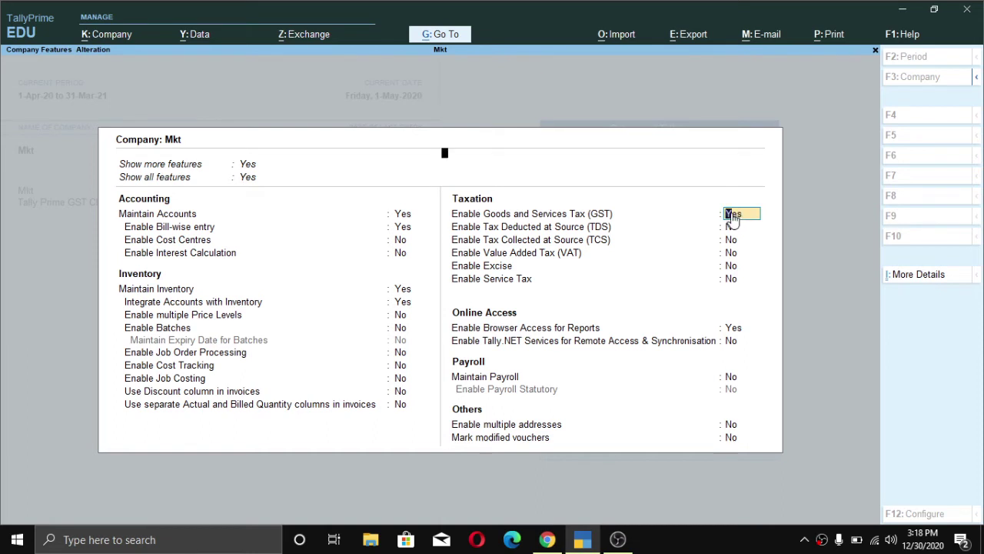
key("Return")
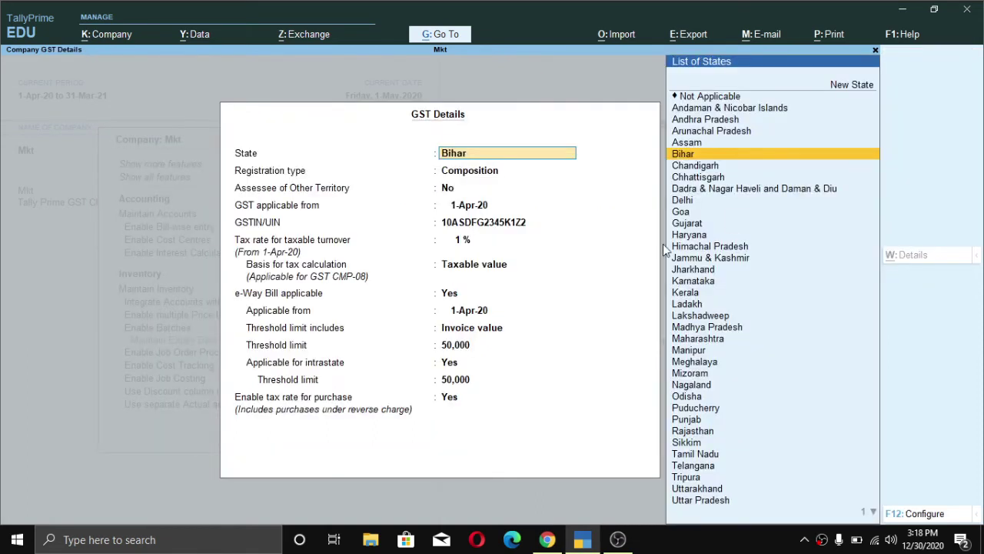
Switch the GST registration type to Regular and back to Composition, declining the offered help.
left_click(456, 170)
key("Down")
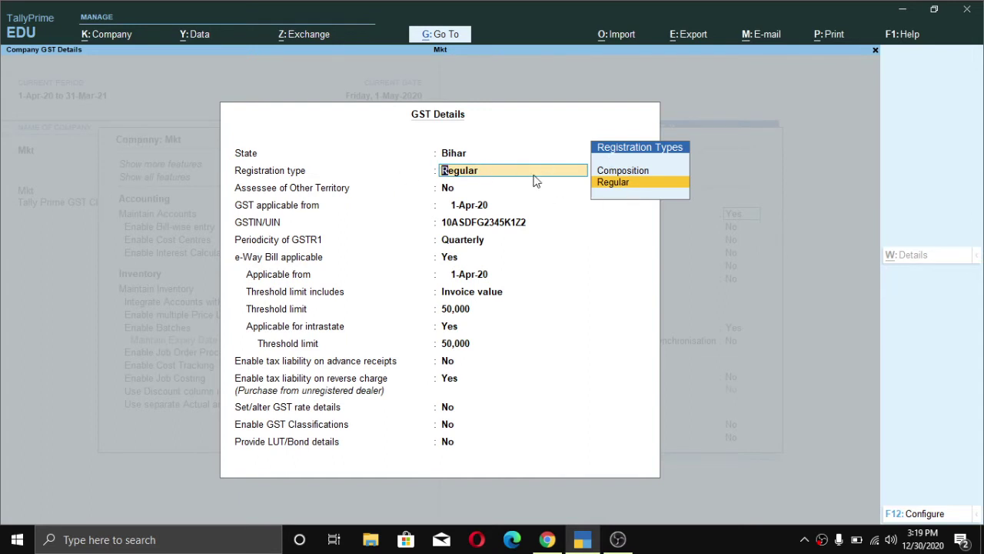
key("Up")
key("Return")
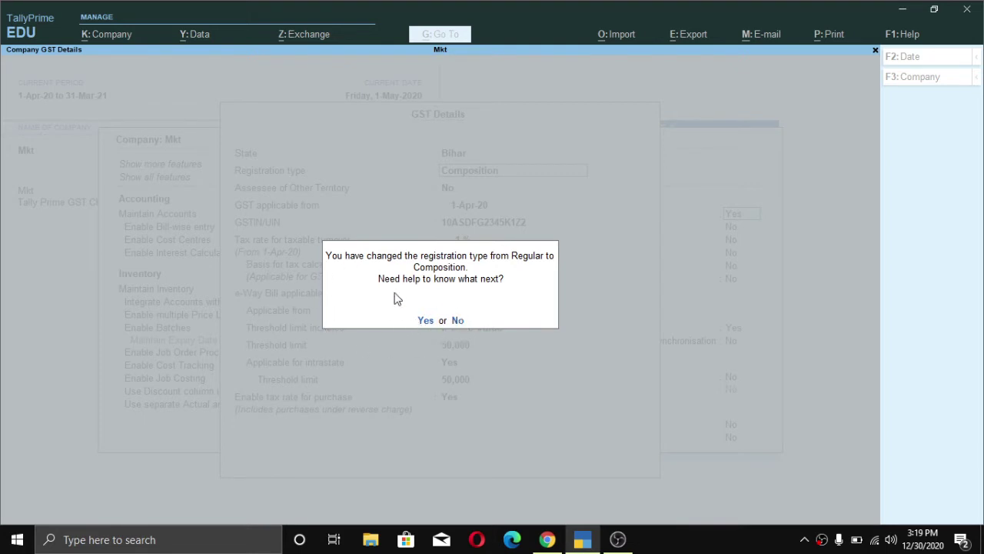
left_click(458, 320)
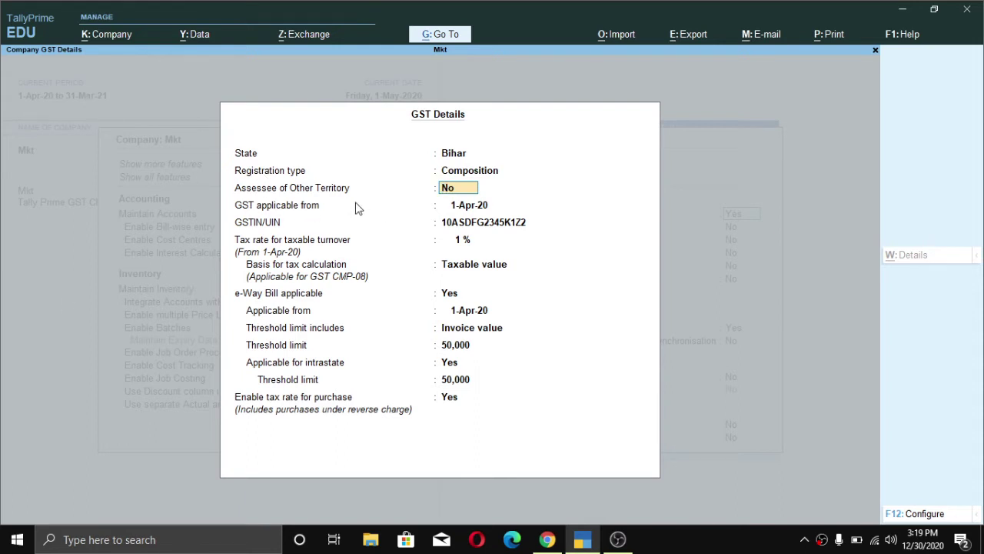
Keep 1-Apr-20 as the GST start date, 1% as the tax rate for taxable turnover, and Taxable value as the calculation basis.
key("Return")
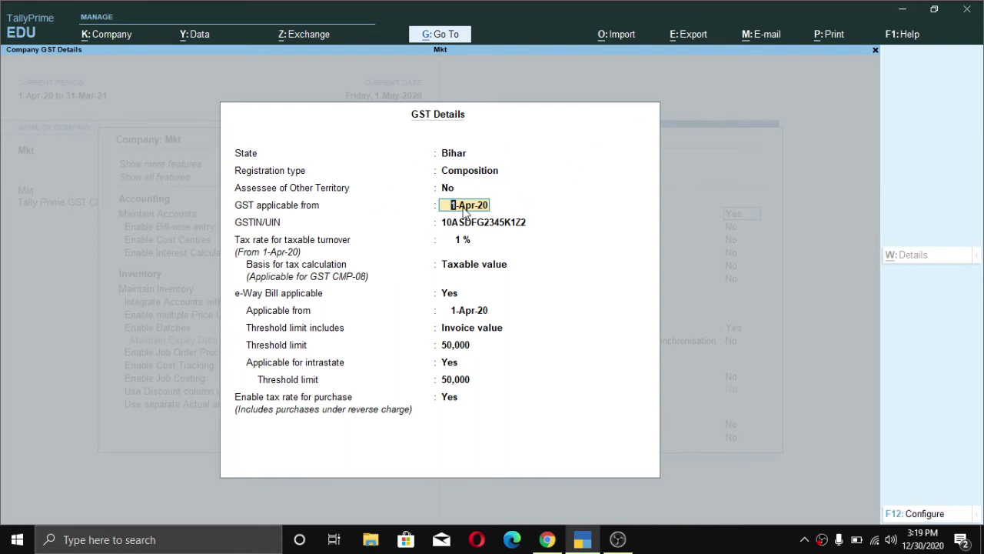
key("Return")
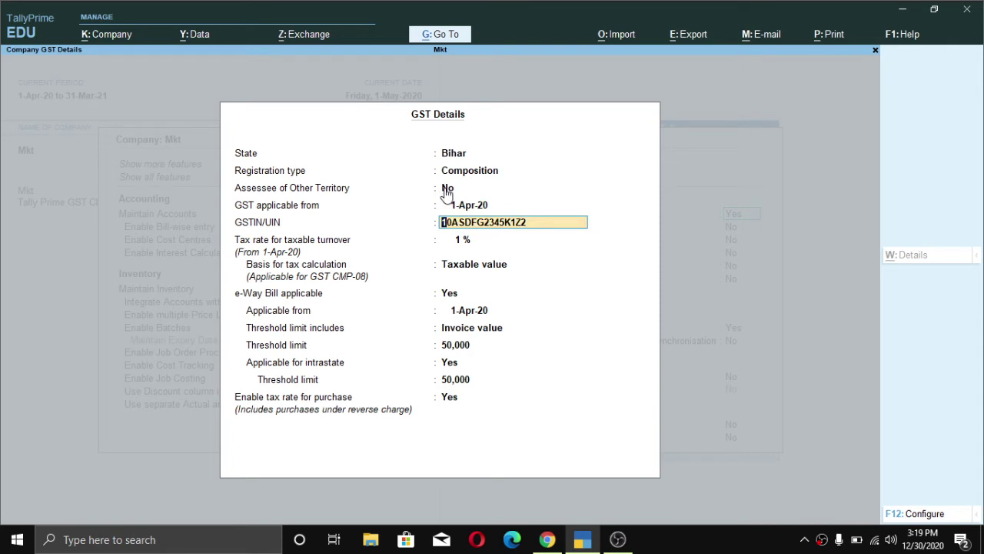
key("Return")
key("Return")
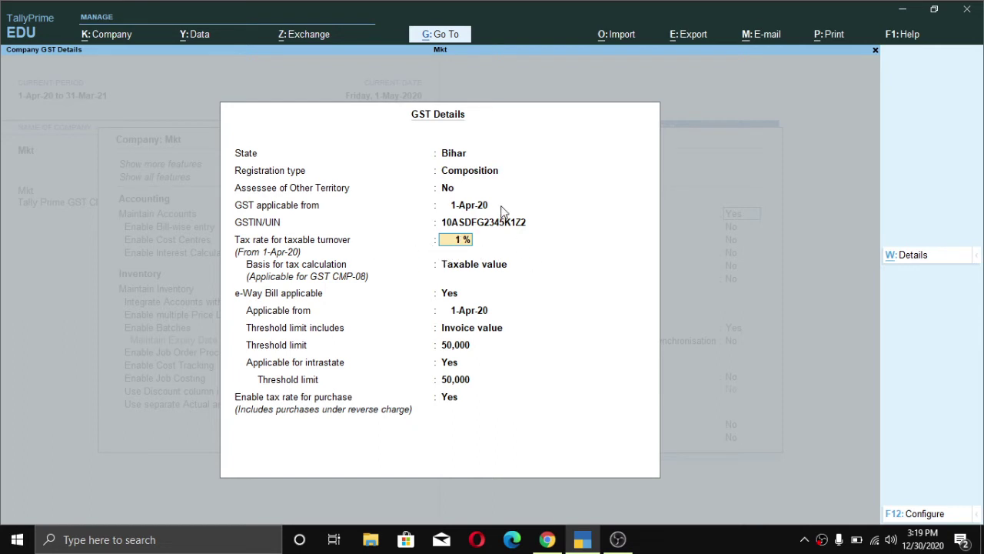
key("Return")
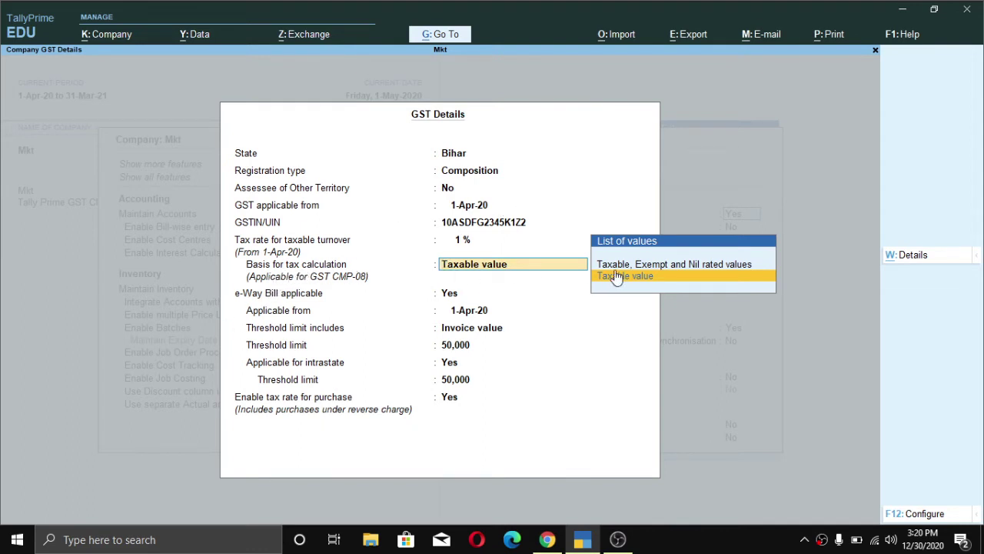
key("Return")
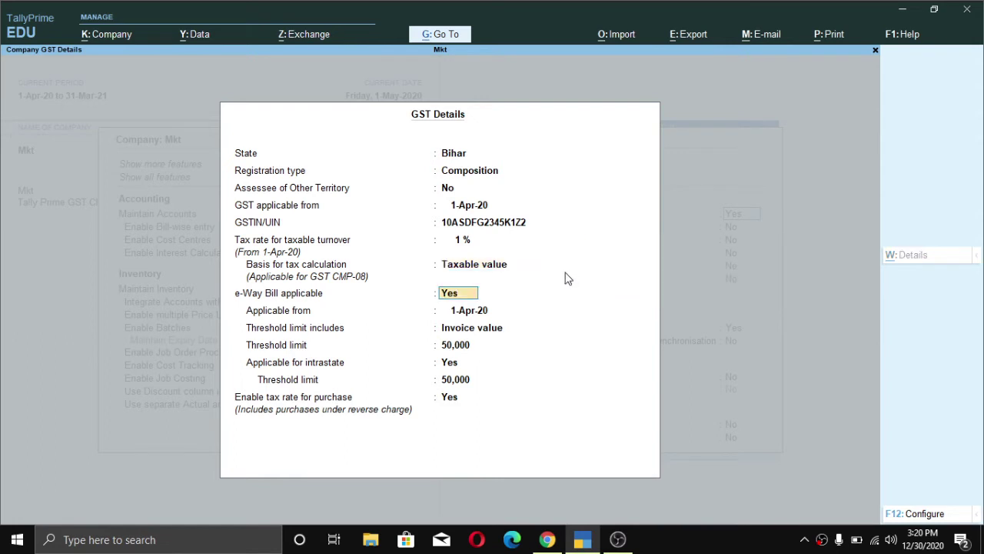
Set e-Way Bill applicable to No with the purchase tax rate enabled, accept the GST details, and leave the company features.
key("Return")
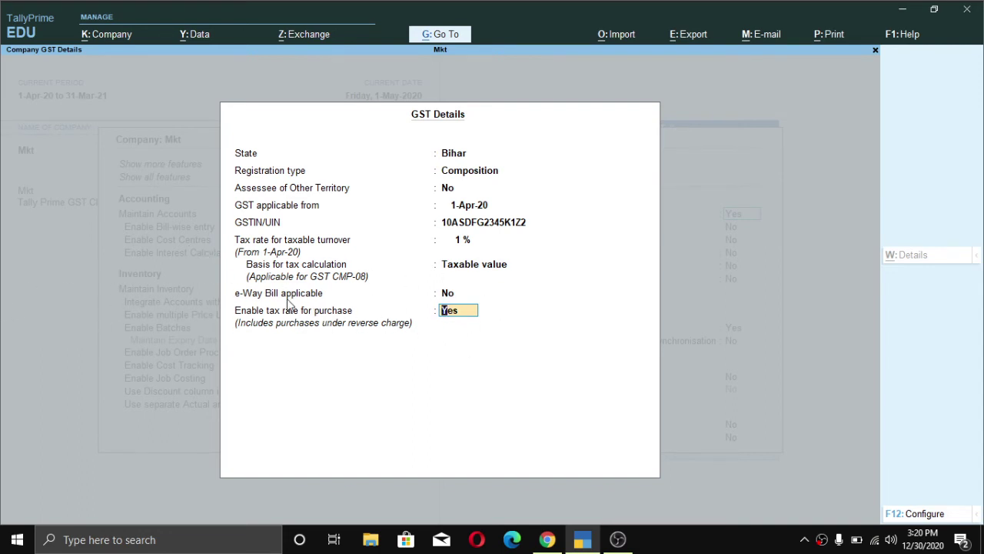
key("Return")
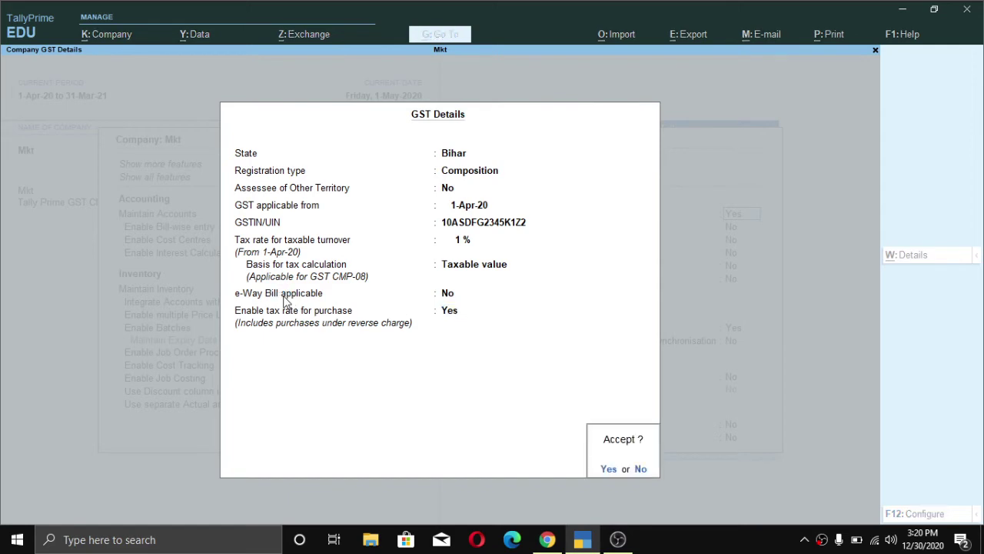
key("Return")
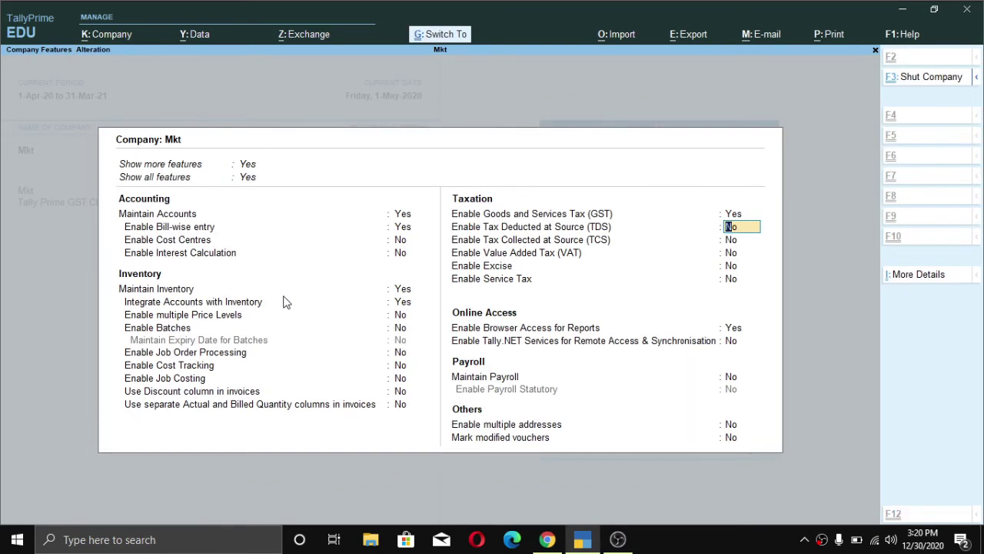
key("F3")
key("Escape")
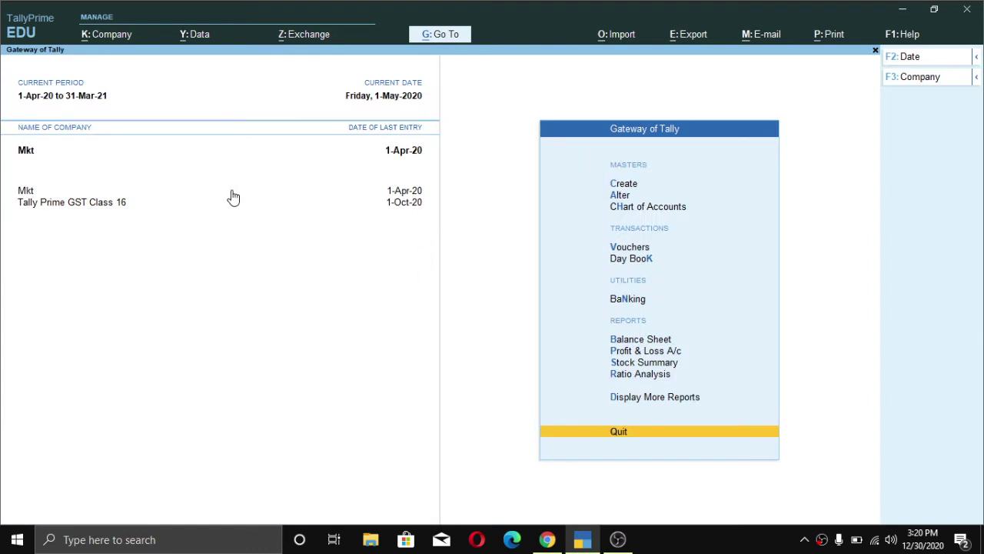
Open the local Regular customer's ledger for alteration from the Gateway of Tally.
key("Up")
key("Up")
key("Up")
key("Up")
key("Up")
key("Up")
key("Up")
key("Up")
key("Up")
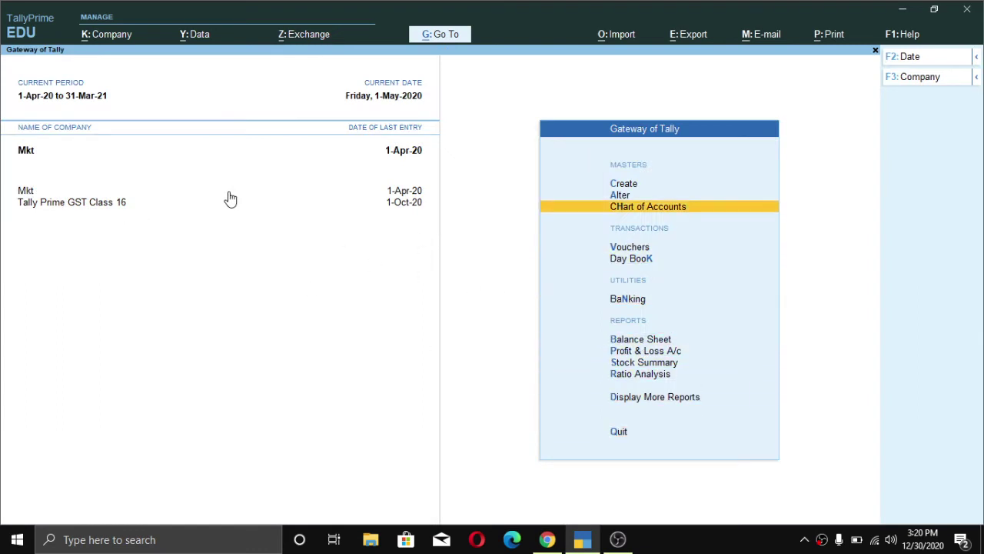
key("Up")
key("Return")
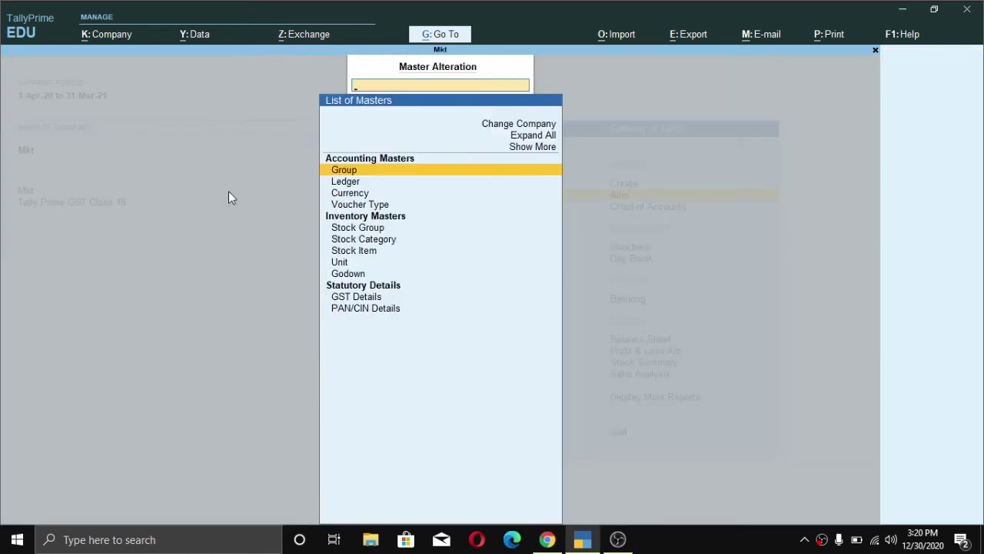
key("Down")
key("Return")
key("Down")
key("Down")
key("Down")
key("Return")
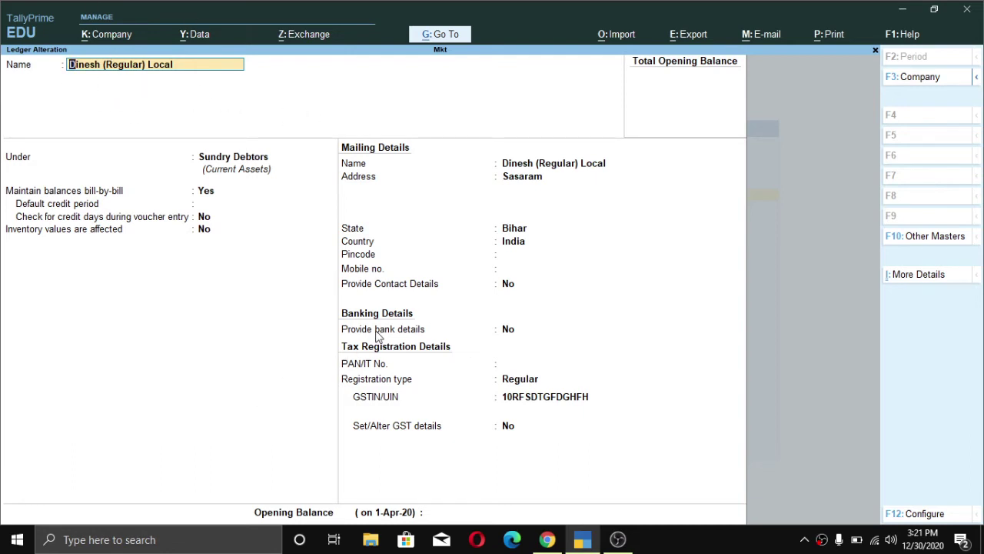
Go through the Regular customer's group, bill-by-bill, mailing, and contact settings, keeping Sundry Debtors and the state Bihar.
key("Return")
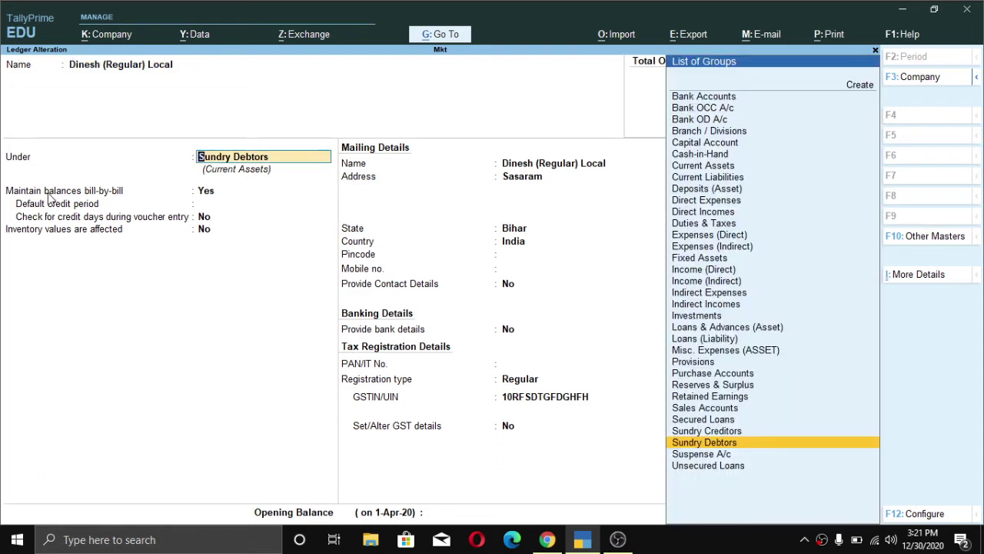
key("Return")
key("Return")
key("Return")
key("Return")
key("Return")
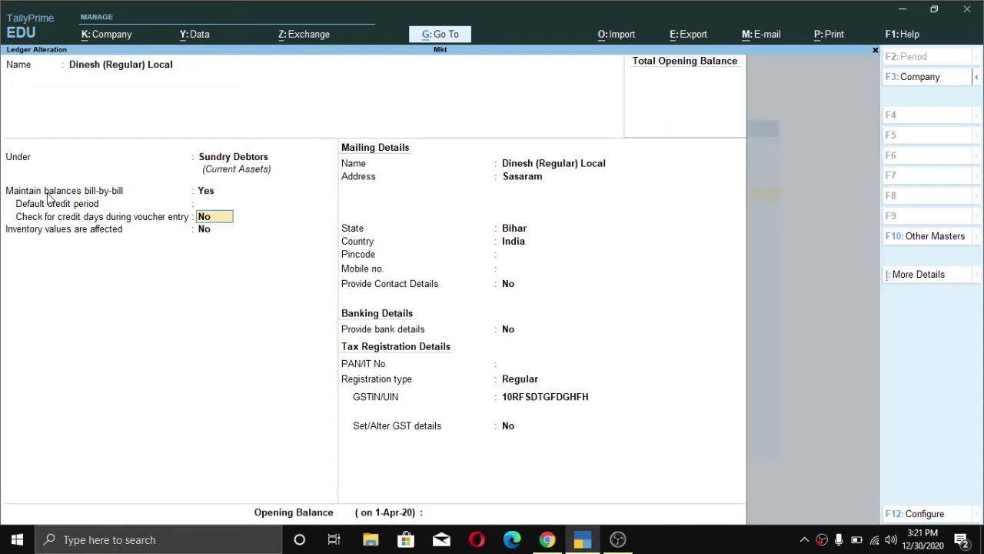
key("Return")
key("Return")
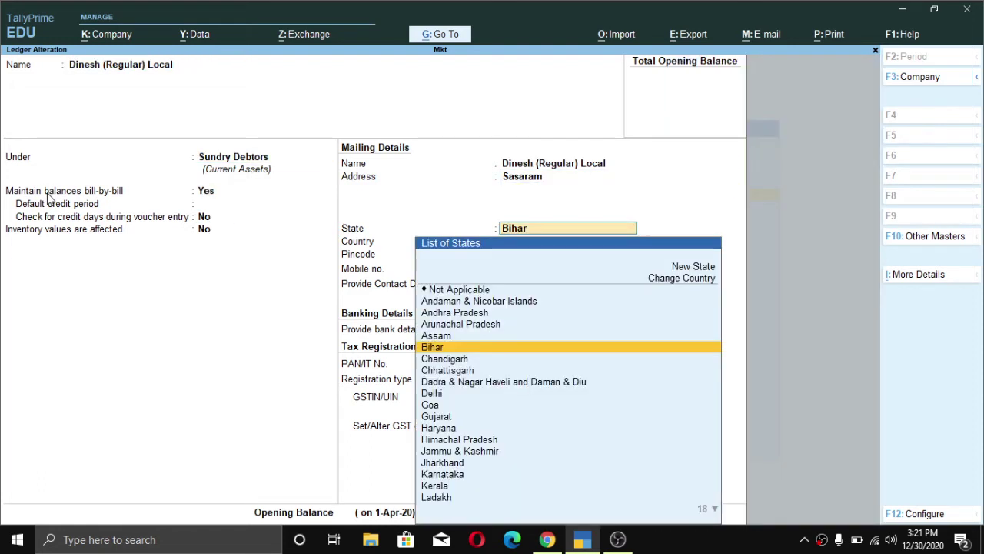
key("Return")
key("Return")
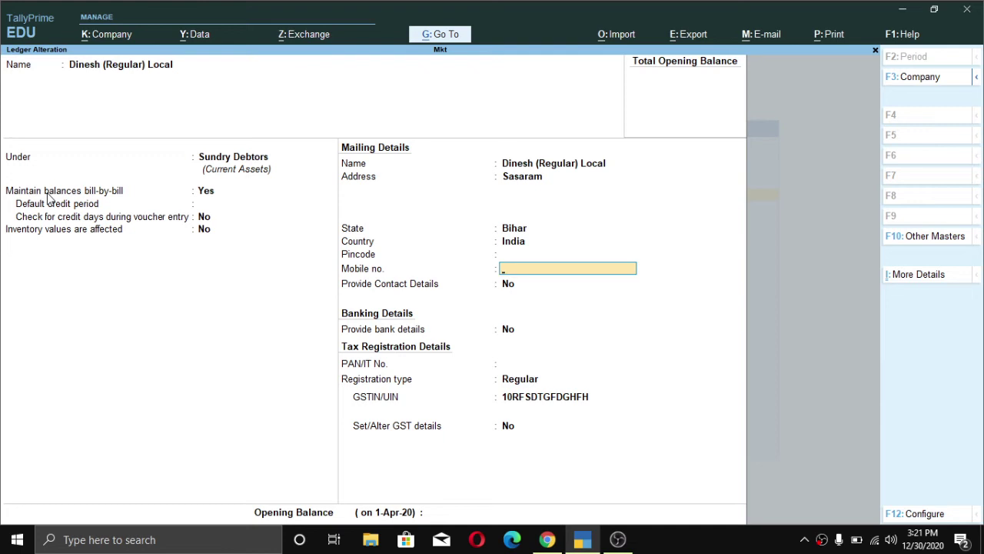
key("Return")
key("Return")
key("Return")
key("Return")
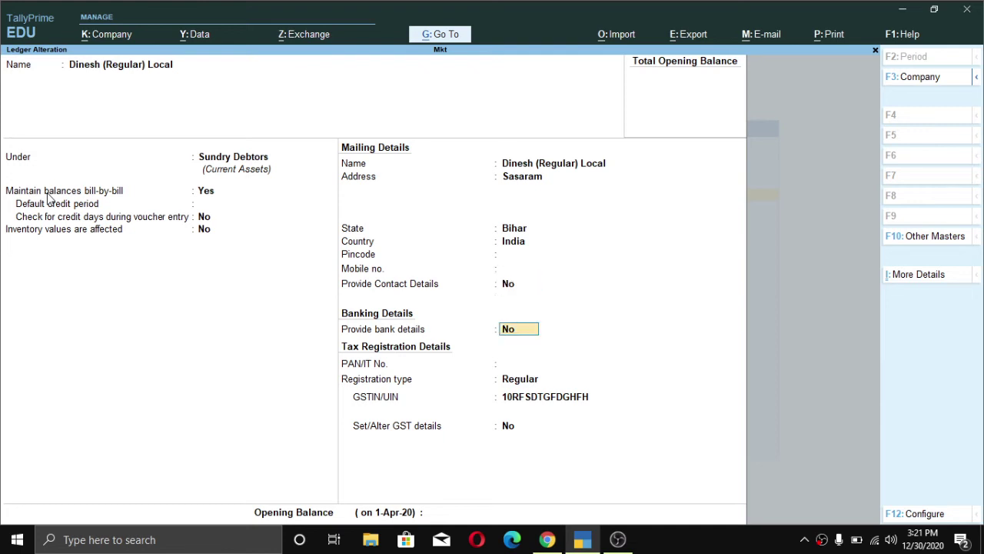
Keep the Regular registration type, set Set/Alter GST details to Yes, review the additional GST details, and save the ledger.
key("Return")
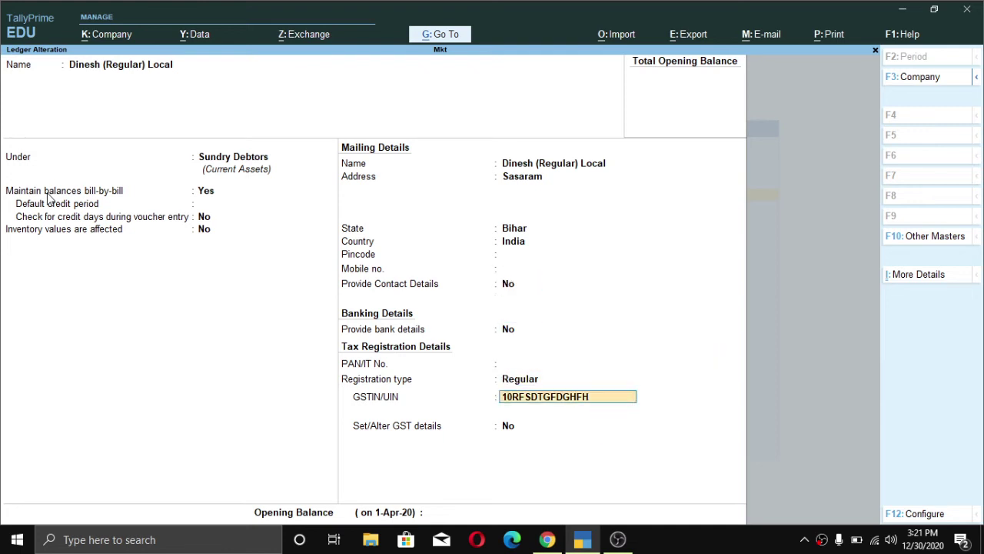
key("Return")
key("Return")
type("Y")
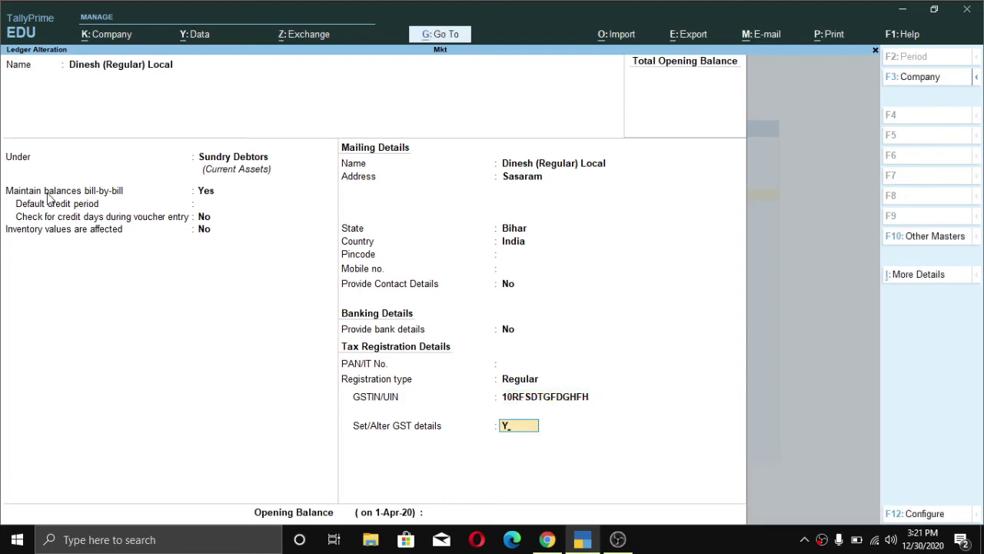
key("Return")
key("Return")
key("Return")
key("Return")
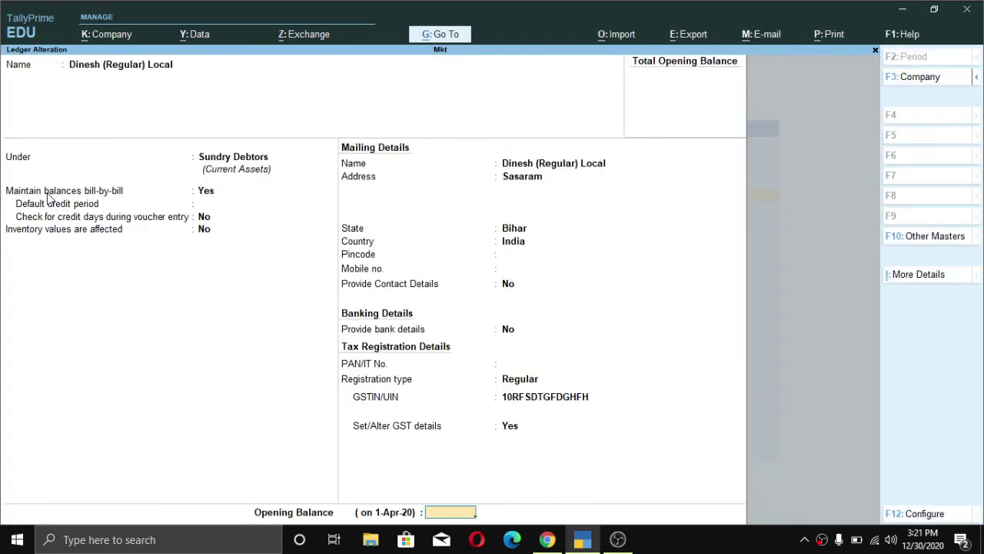
key("Return")
key("Return")
Open the local Composition customer's ledger for alteration and go through its group, mailing, and banking entries to the registration type.
type("m")
key("Return")
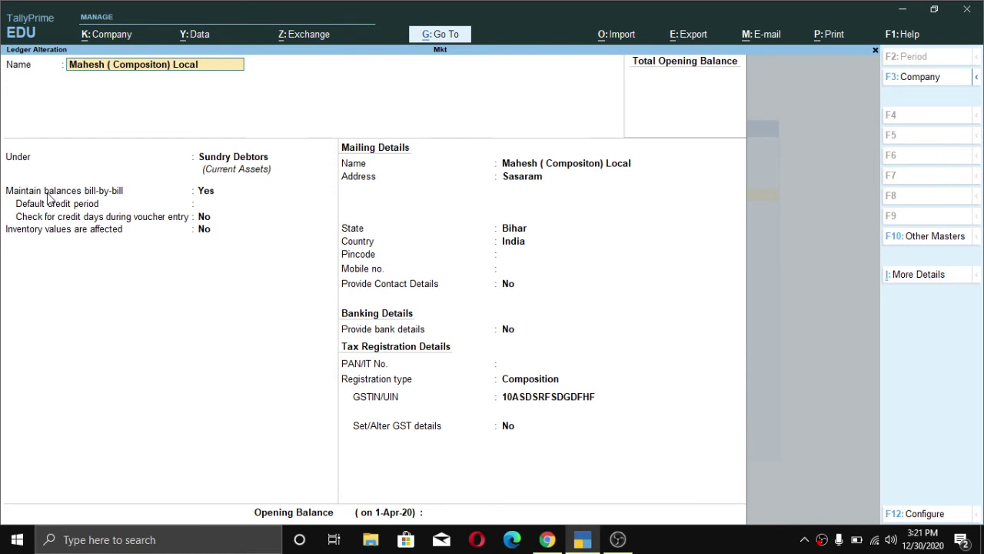
key("Return")
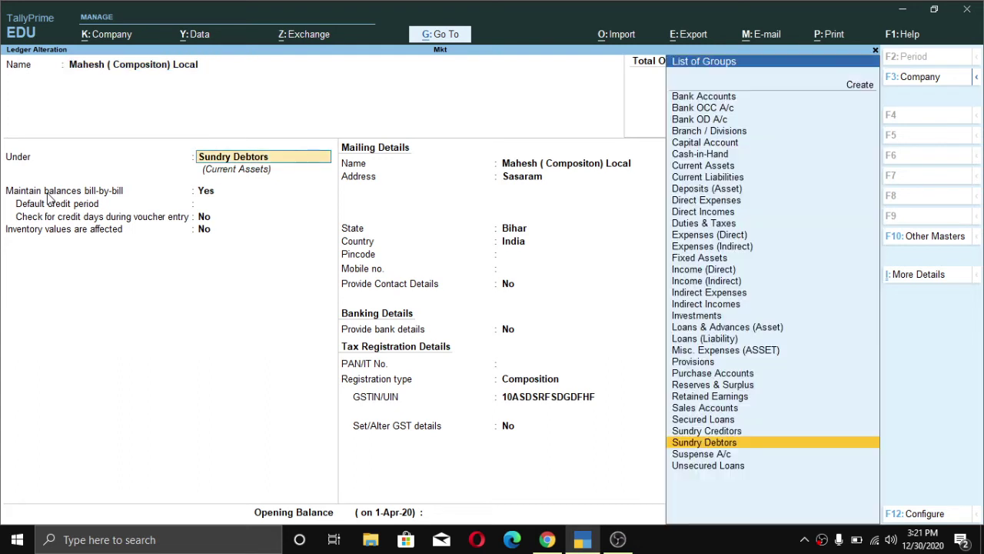
key("Return")
key("Return")
key("Return")
key("Return")
key("Return")
key("Return")
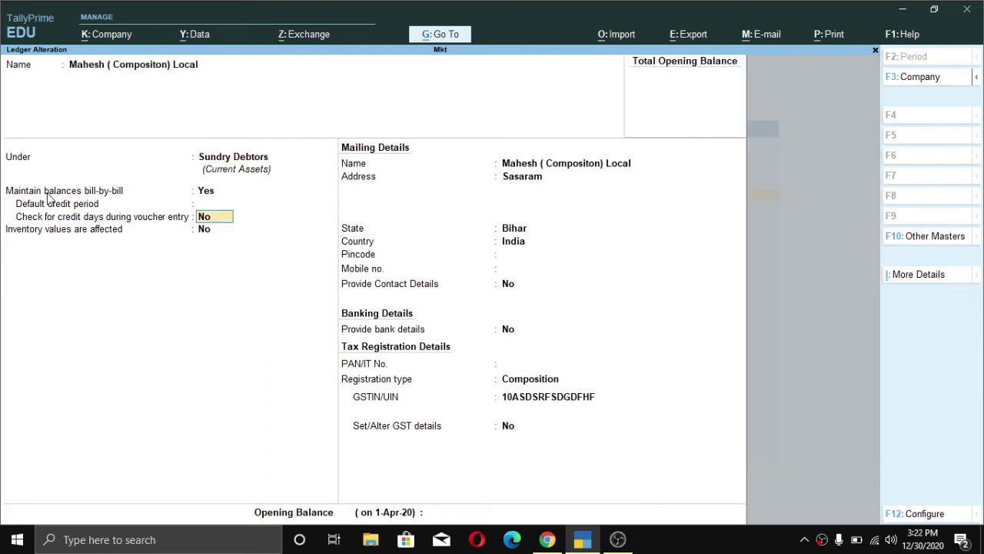
key("Return")
key("Return")
key("Return")
key("Return")
key("Return")
key("Return")
key("Return")
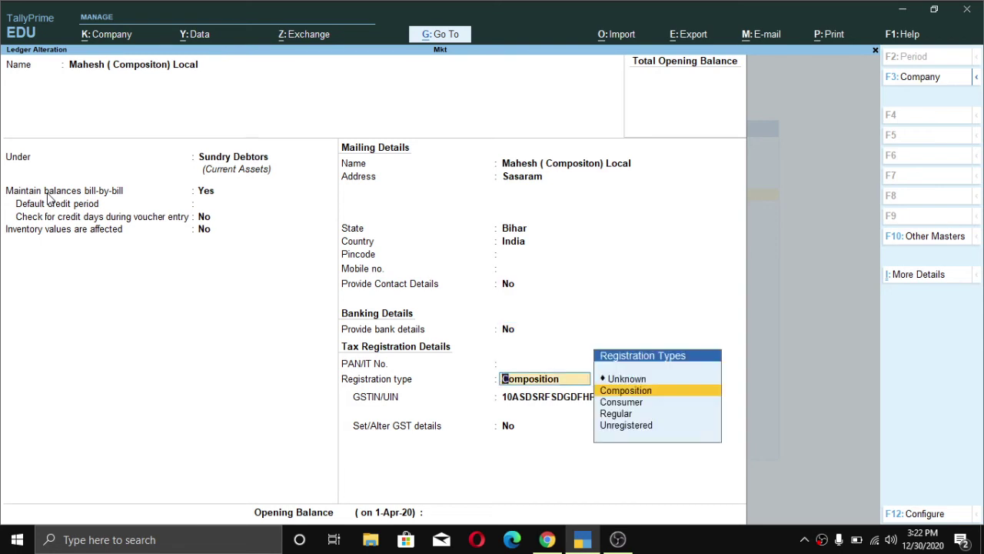
Keep Composition as the registration type, set Set/Alter GST details to Yes with Assessee of Other Territory at No, and save the ledger.
key("Return")
key("Return")
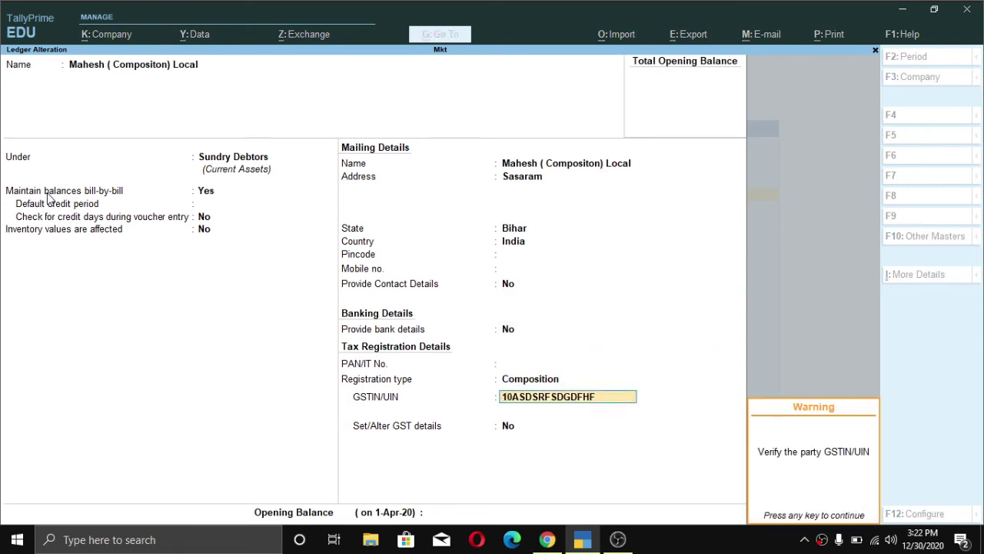
key("Return")
type("Y")
key("Return")
key("Return")
key("Return")
key("Return")
key("Return")
key("Return")
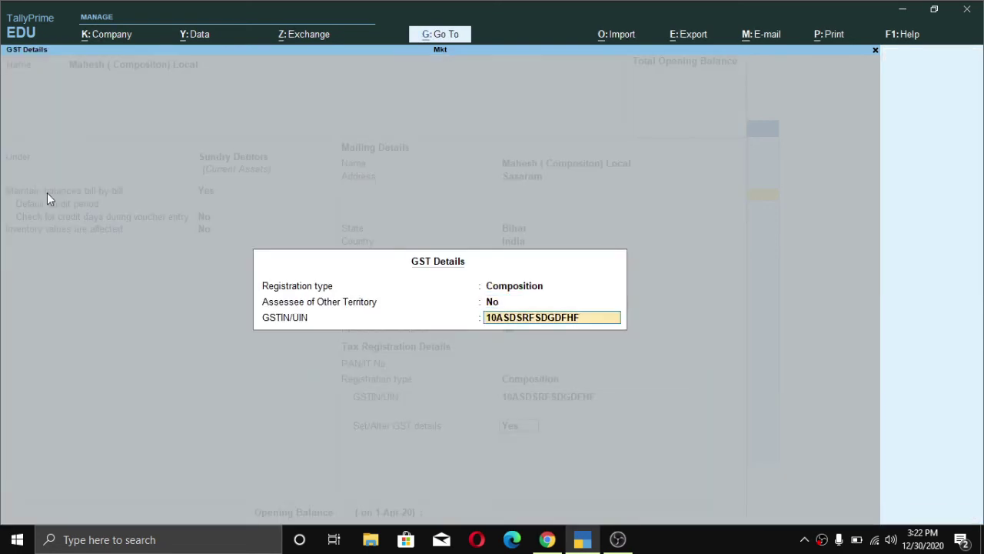
key("Return")
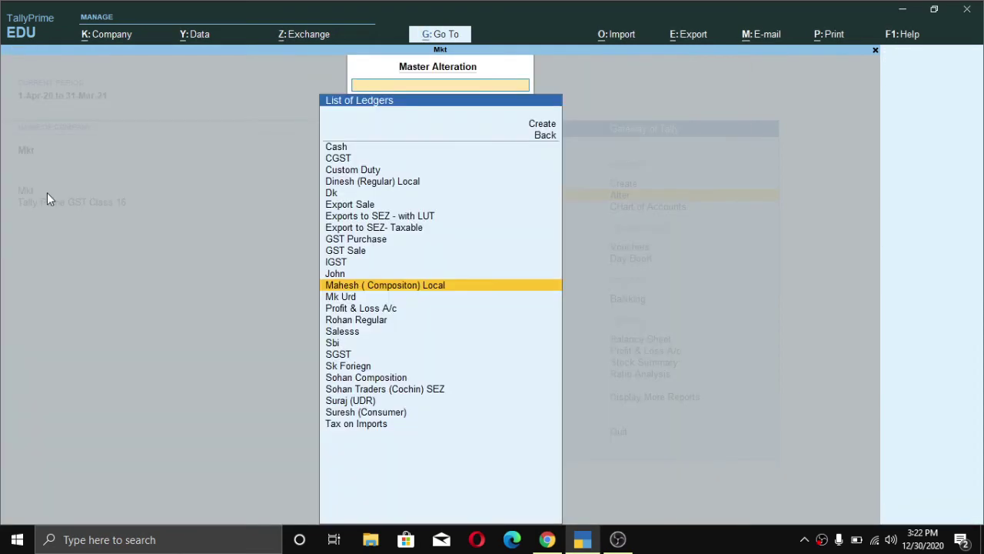
Open the Consumer customer's ledger for alteration and go through its group, mailing, and banking entries to the registration type.
type("sur")
key("Return")
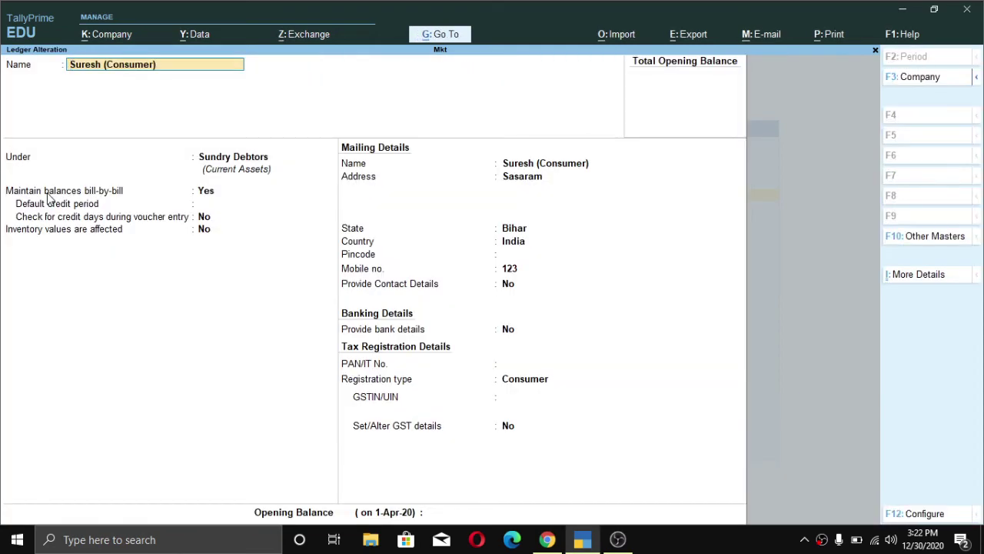
key("Return")
key("Return")
key("Return")
key("Return")
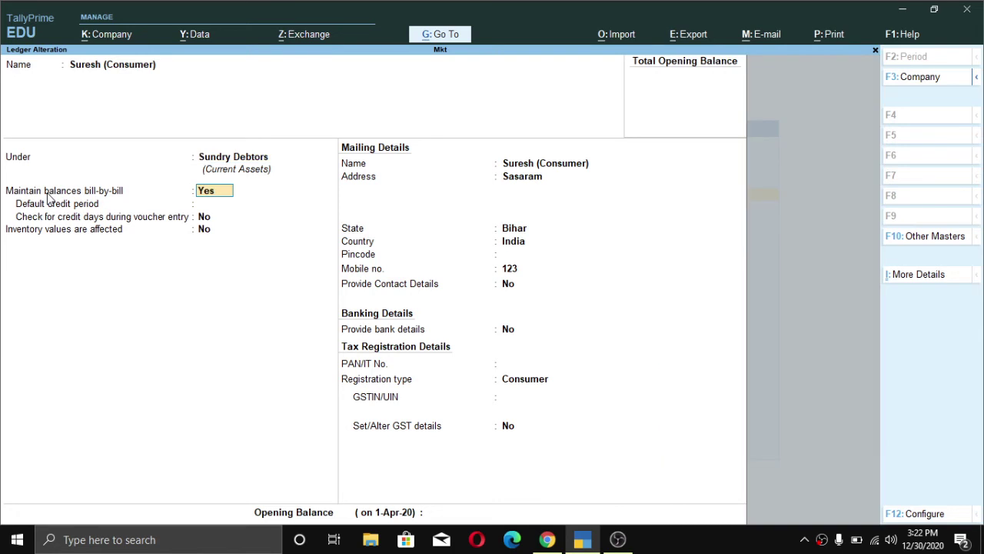
key("Return")
key("Return")
key("Return")
key("Return")
key("Return")
key("Return")
key("Return")
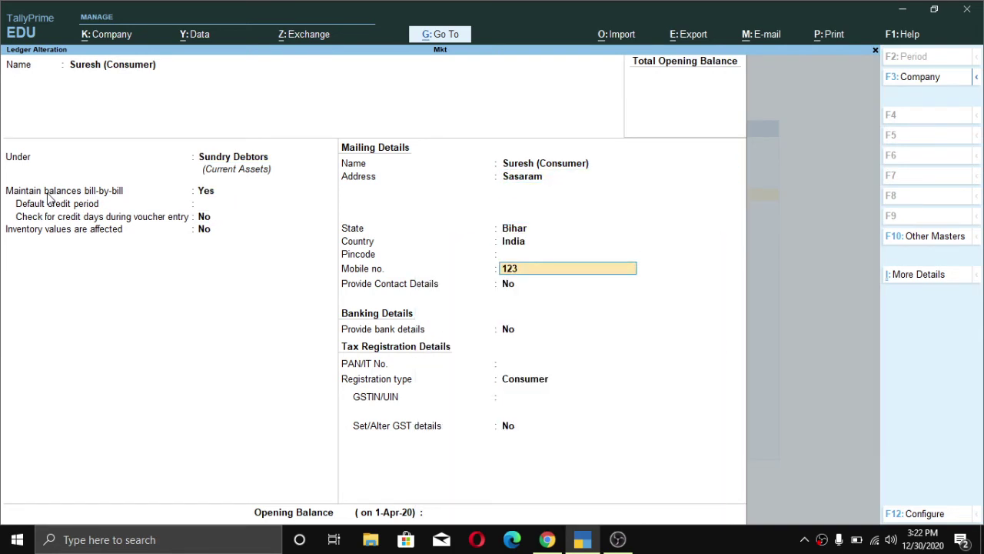
key("Return")
key("Return")
key("Return")
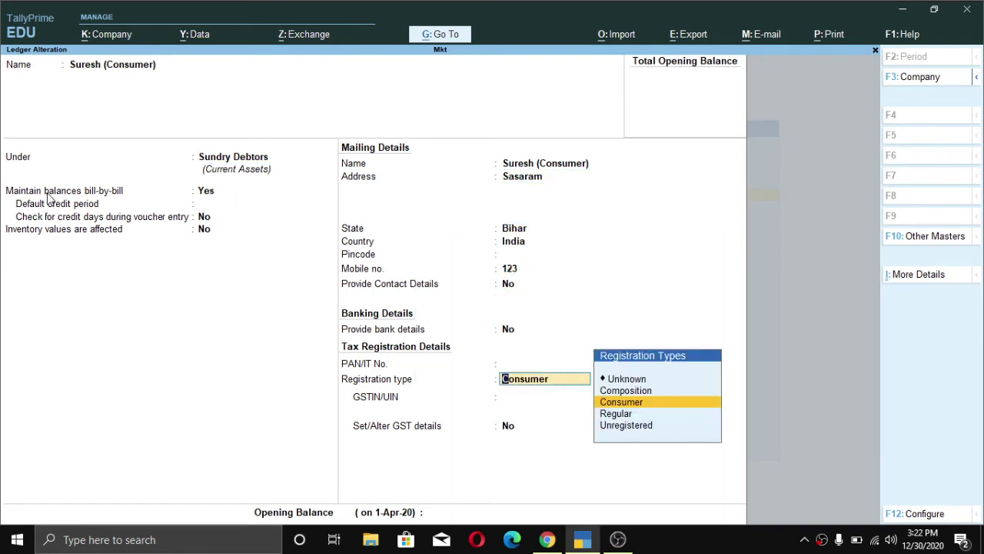
Keep Consumer as the registration type, set Set/Alter GST details to Yes, and save the ledger.
key("Return")
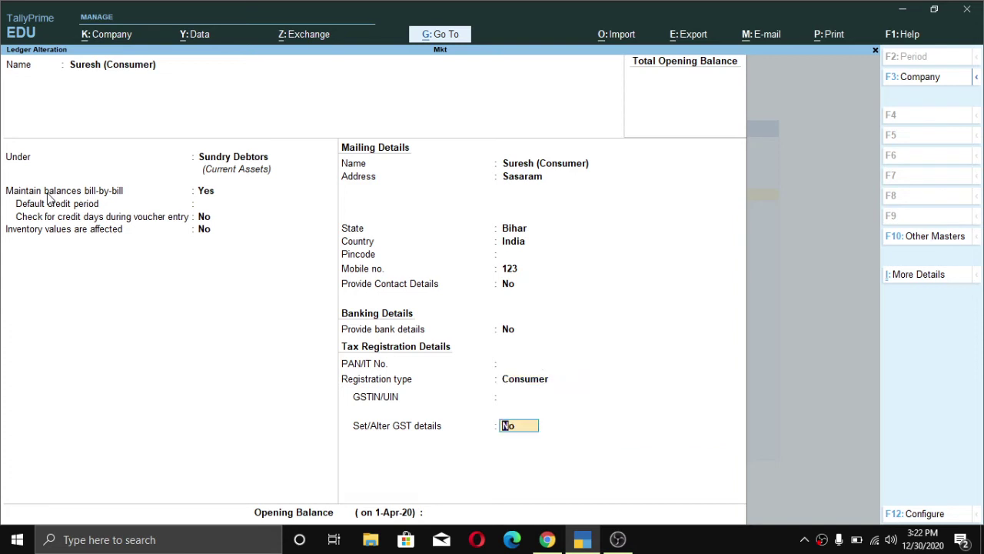
key("Return")
key("BackSpace")
type("Y")
key("Return")
key("Return")
key("Return")
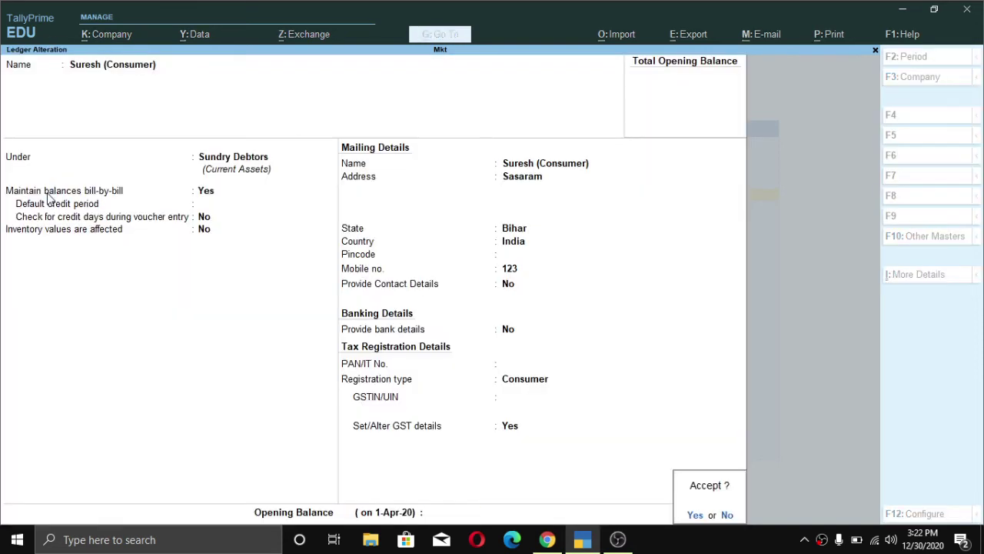
key("Return")
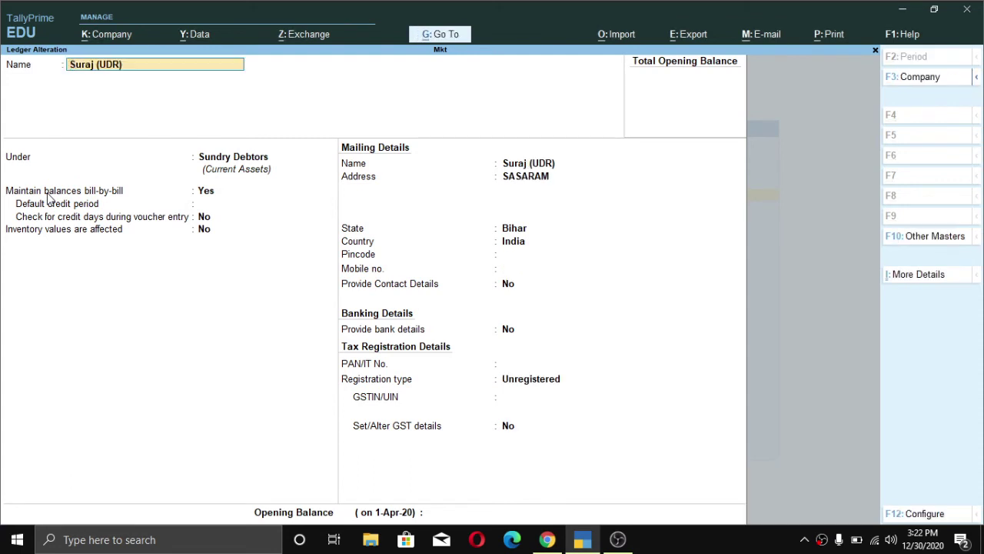
Go through the UDR customer's ledger from its name through the group, mailing, and banking entries to the registration type.
key("Return")
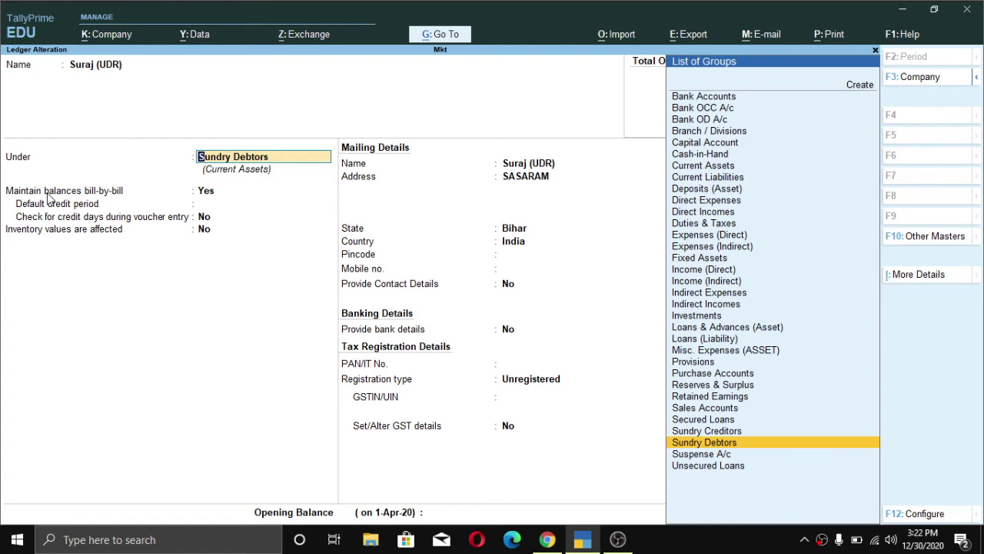
key("Return")
key("Return")
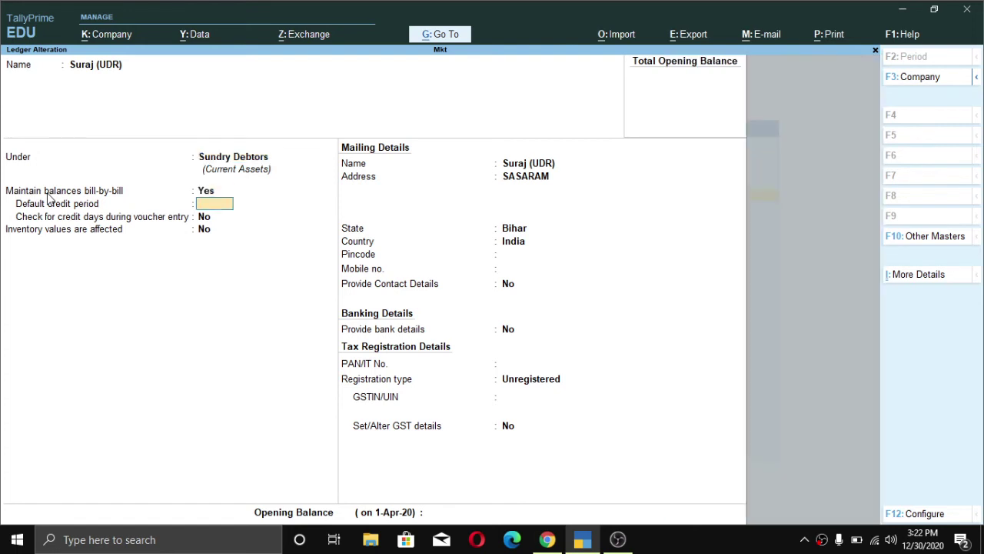
key("Return")
key("Return")
key("Return")
key("Return")
key("Return")
key("Return")
key("Return")
key("Return")
key("Return")
key("Return")
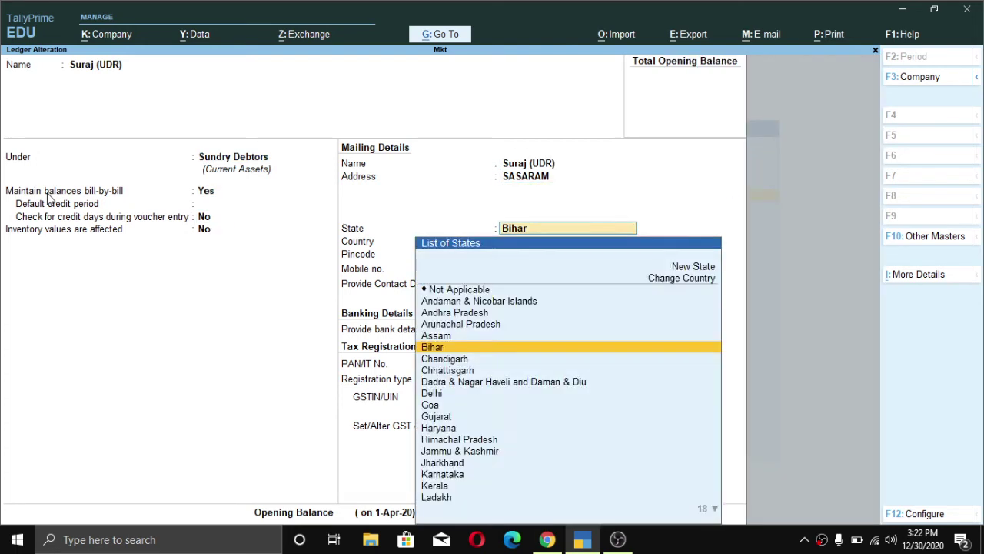
key("Return")
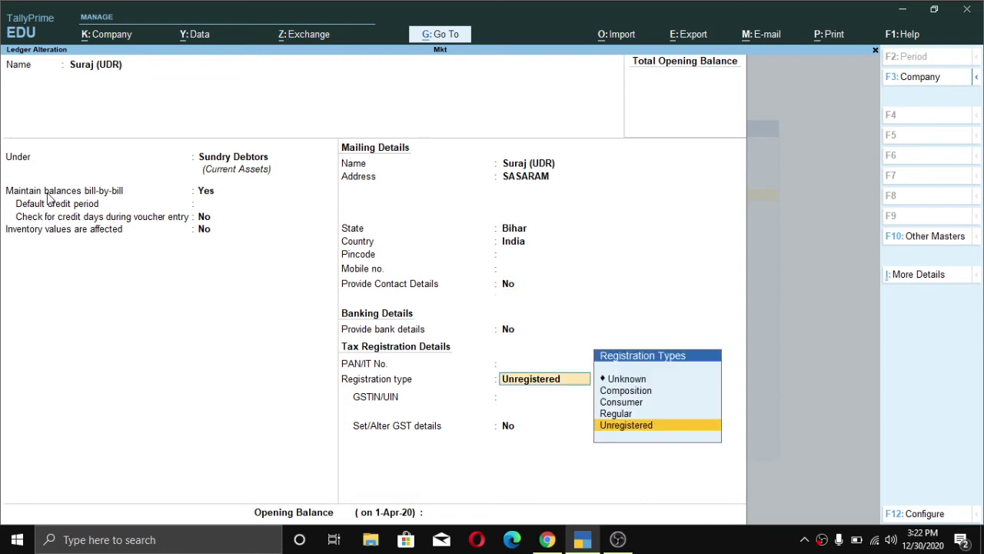
Keep Unregistered as the registration type, set Set/Alter GST details to Yes, save the ledger, and return to the Gateway of Tally.
key("Return")
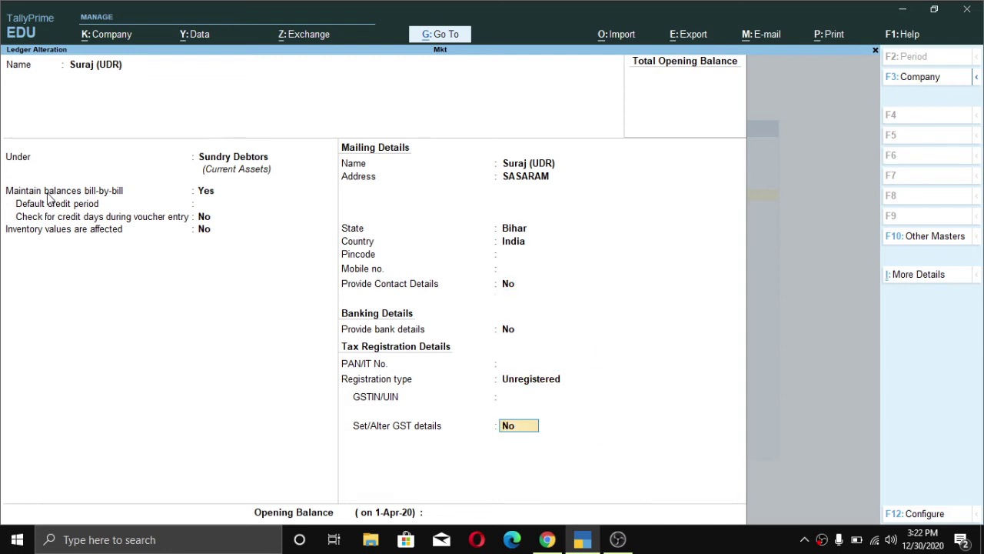
type("y")
key("Return")
key("Return")
key("Return")
key("Return")
key("Return")
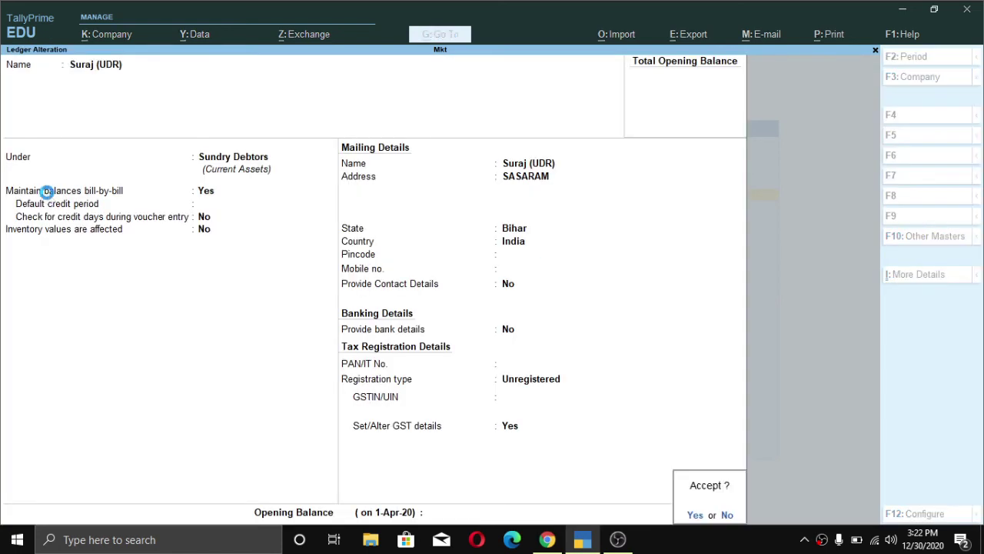
key("Escape")
key("Escape")
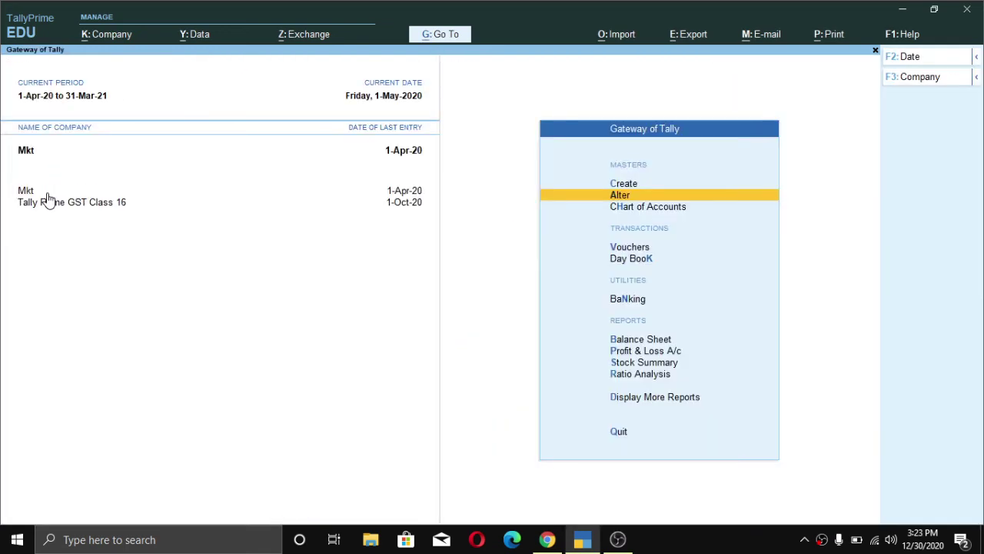
Start a sales voucher dated 1-May-20 with reference number 3455 and the same reference date.
key("v")
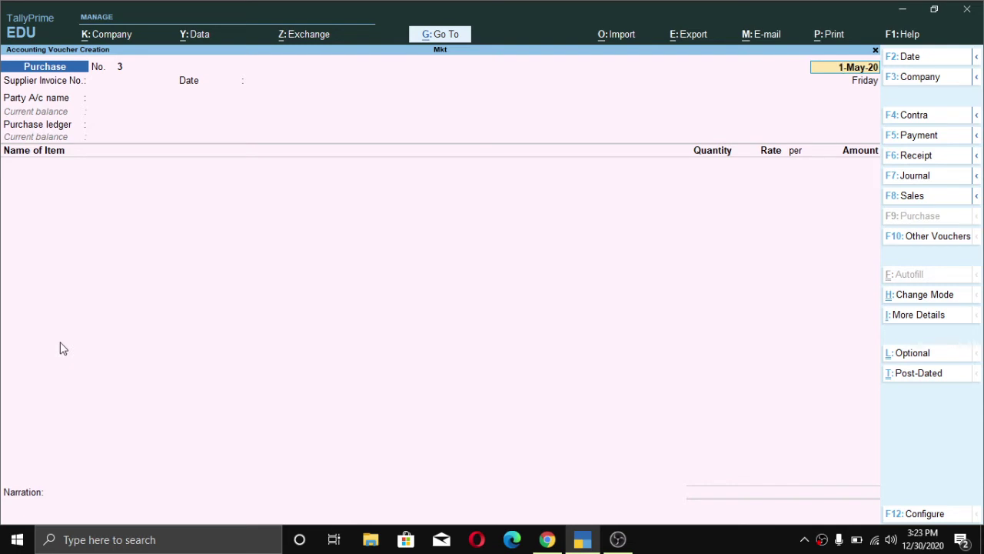
key("F8")
key("ctrl")
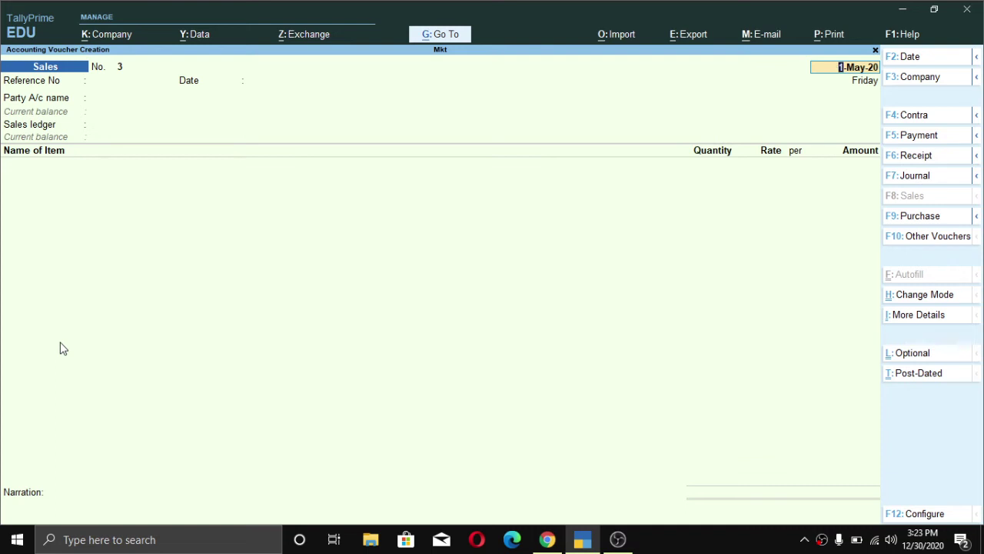
key("Return")
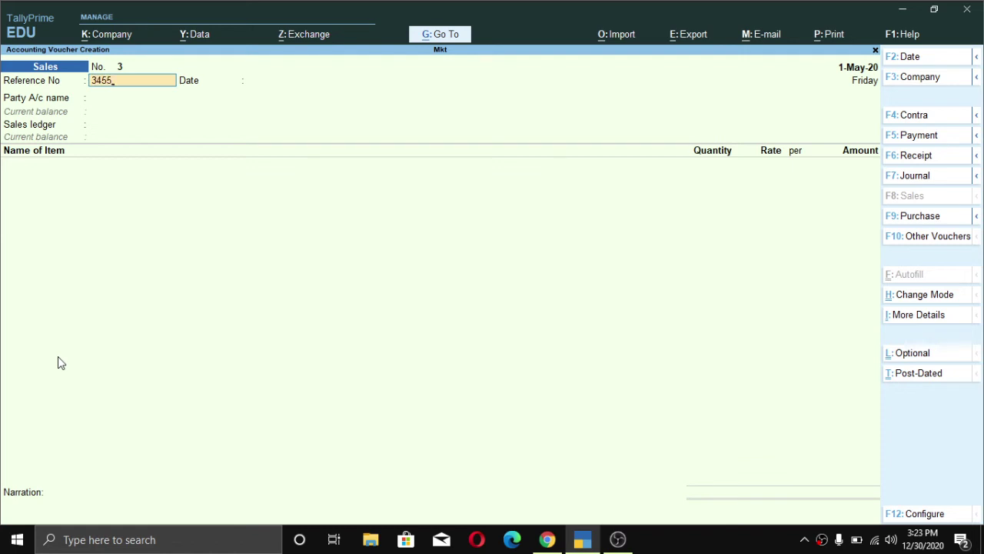
key("Return")
key("Return")
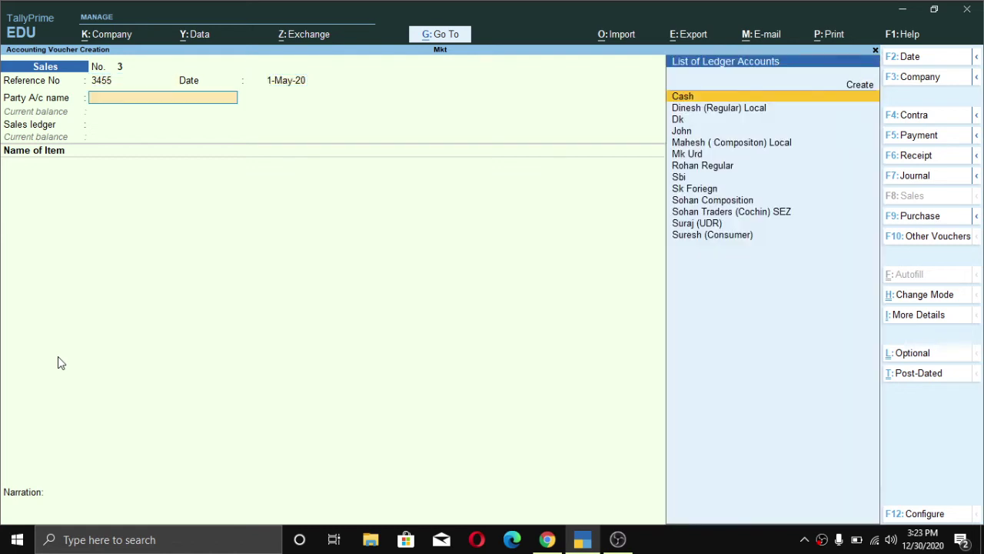
Set the local Regular customer as the party, accept the party details, and choose GST Sale as the sales ledger.
key("Down")
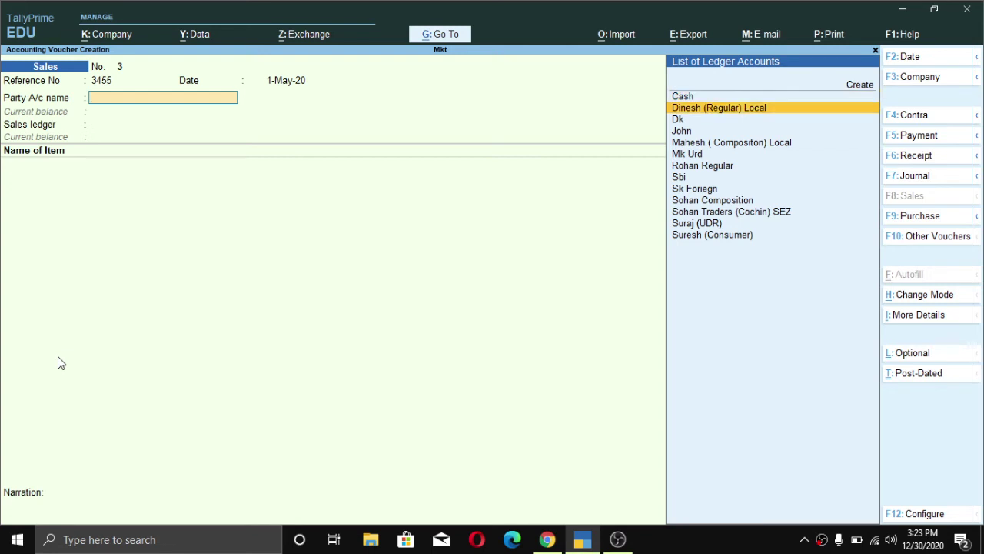
key("Return")
key("ctrl+a")
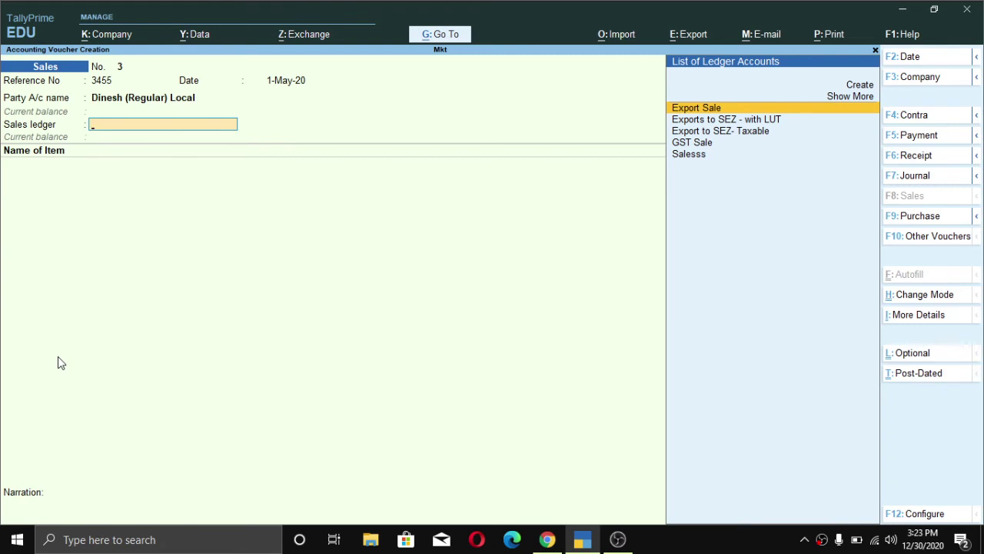
key("Down")
key("Down")
key("Down")
key("Return")
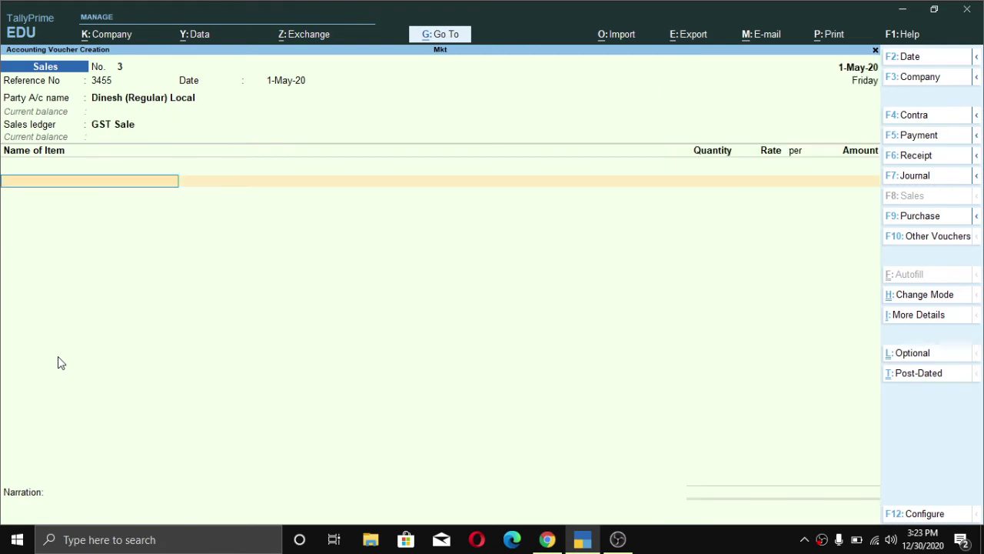
Enter Dell Laptop as the item with a quantity of 12 pcs at a rate of 1,000.00, leaving the discount blank.
key("alt")
type("DE")
key("Return")
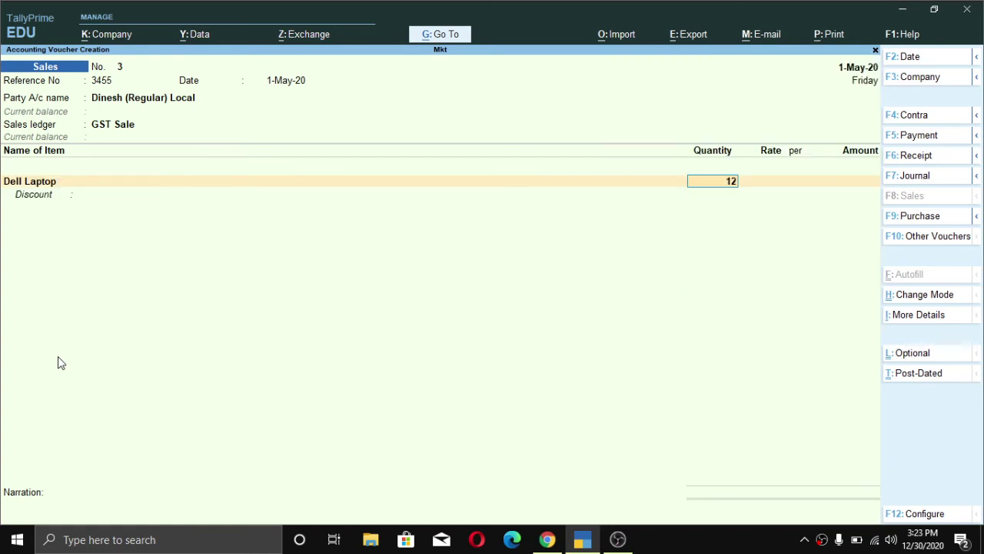
key("Return")
key("Return")
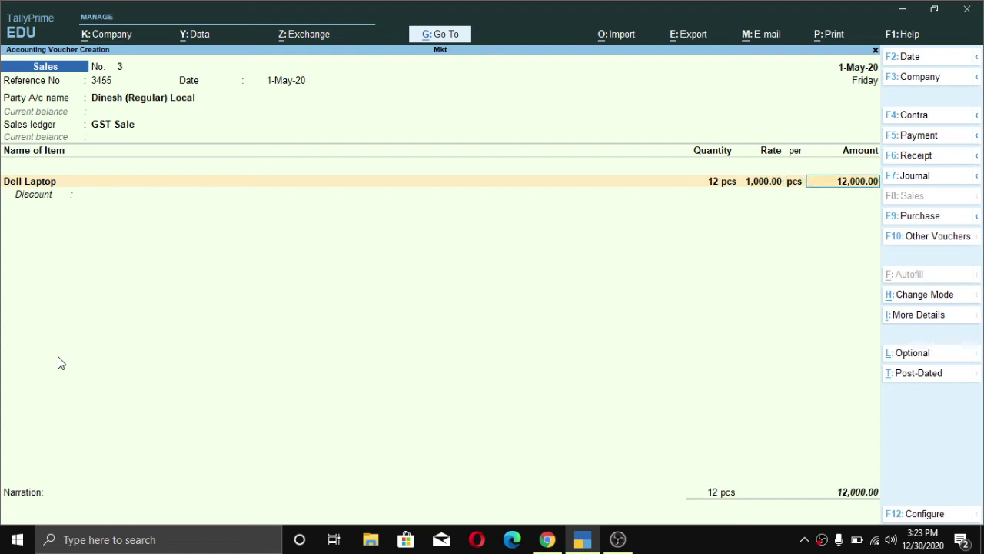
key("Return")
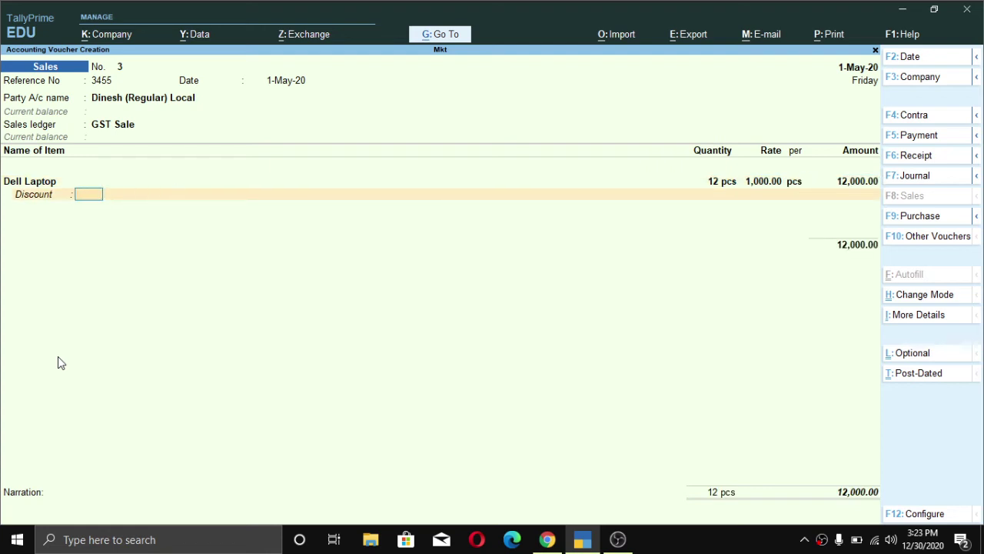
key("Return")
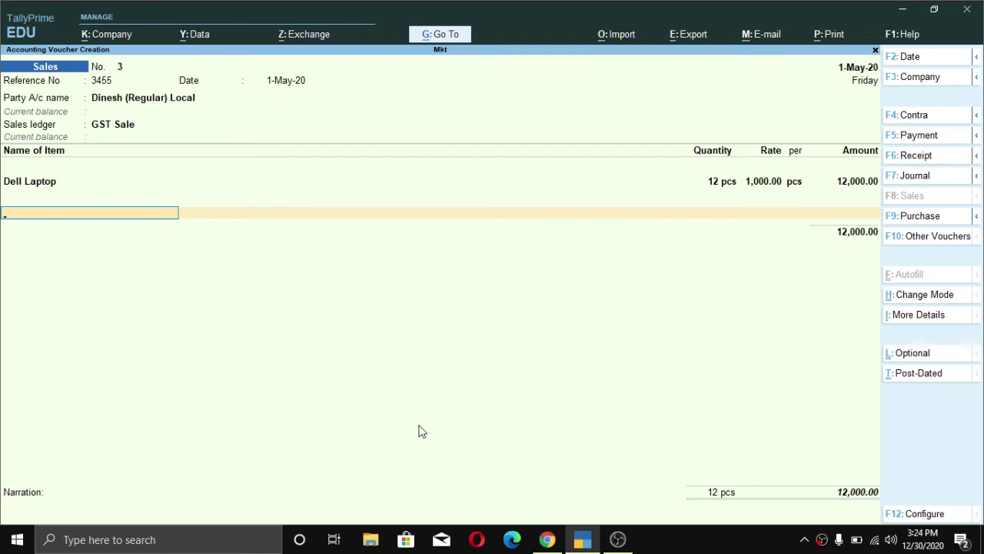
End the item list, allocate the bill amount of 12,000.00 as New Ref, leave the narration empty, and save the voucher.
key("Return")
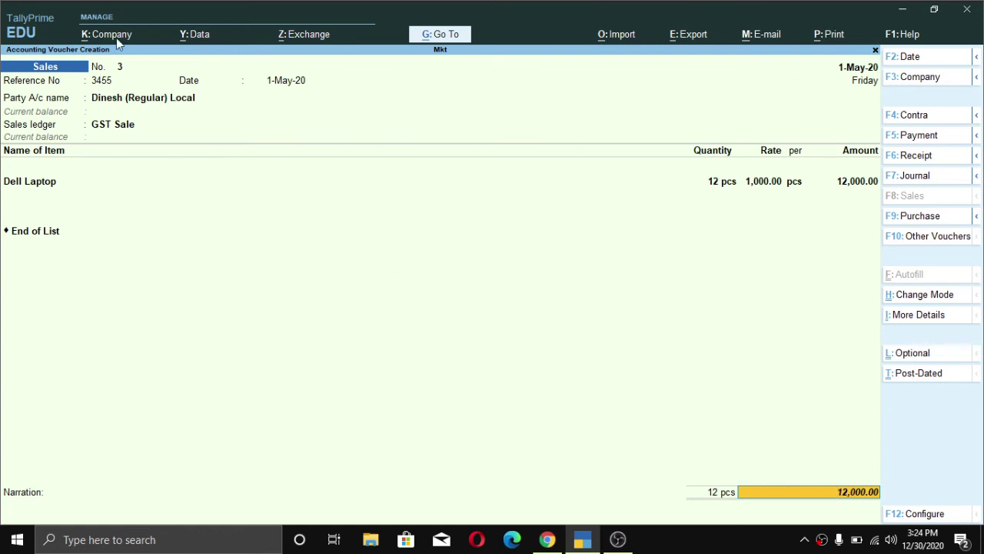
key("Return")
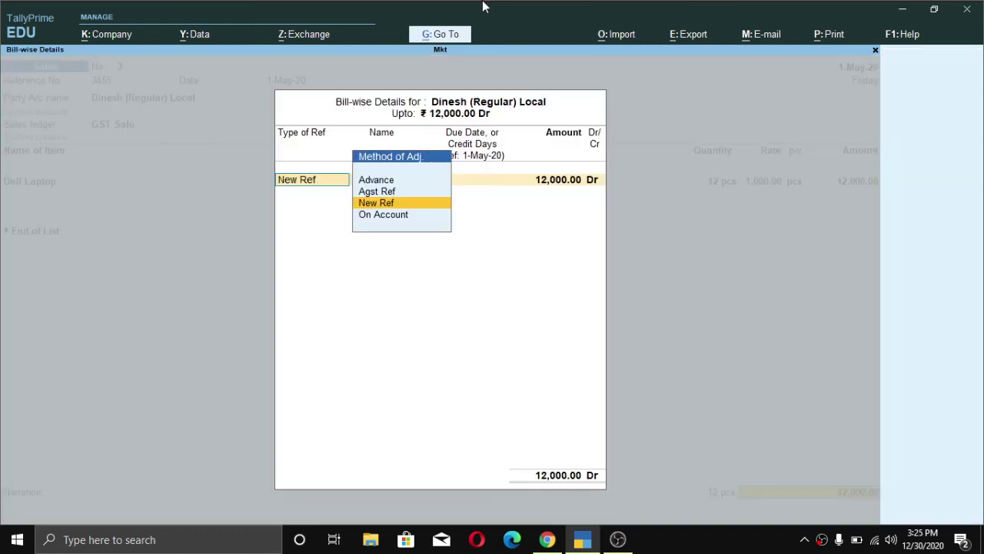
key("Return")
key("Return")
key("Return")
key("Return")
key("Return")
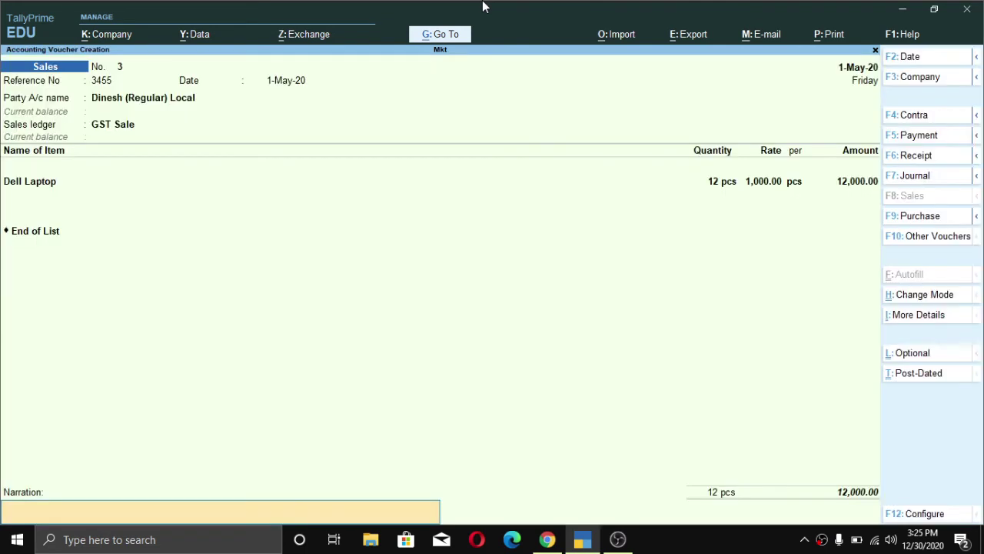
key("Return")
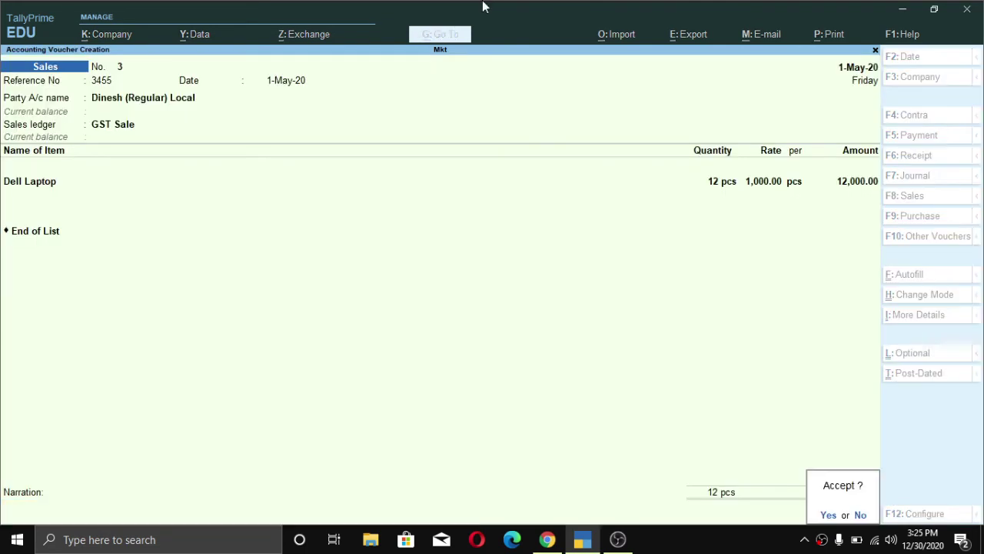
key("Return")
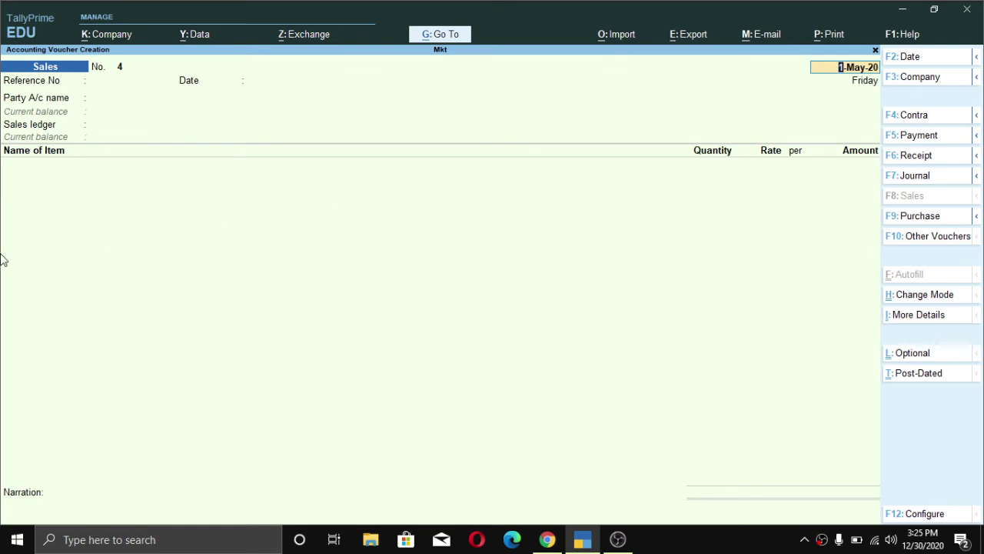
Keep the next sales voucher's date at 1-May-20 and enter reference number 675 with the same reference date.
key("Return")
type("67")
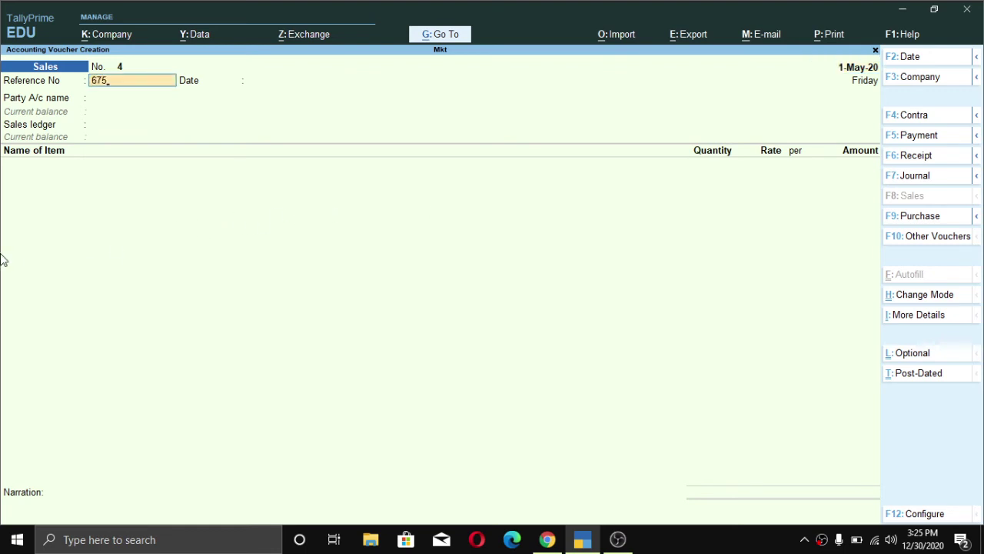
type("5")
key("Return")
key("Return")
Set the UDR customer as the party of the sales voucher and accept the party details with Bihar as place of supply.
key("Down")
key("Down")
key("Down")
key("Down")
key("Down")
key("Down")
key("Down")
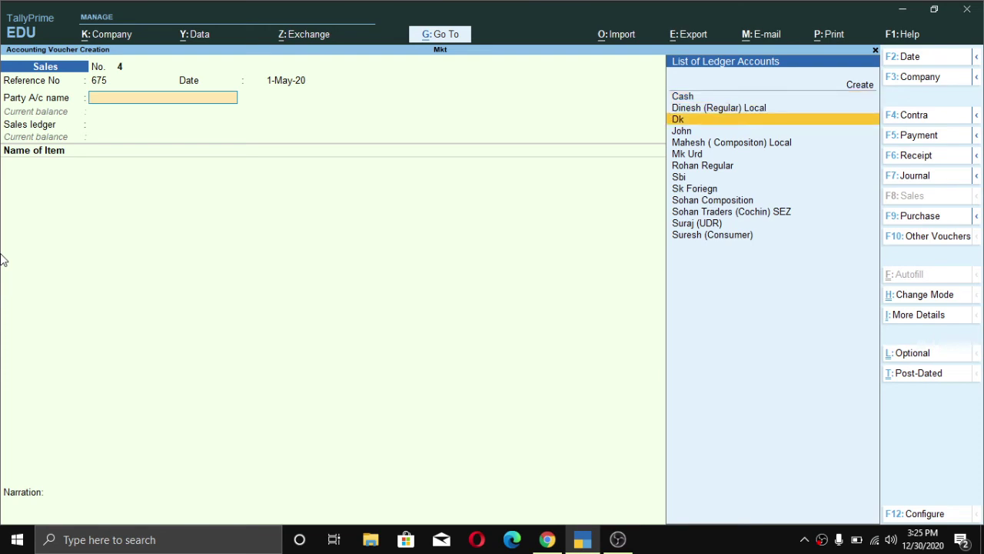
key("Up")
key("Up")
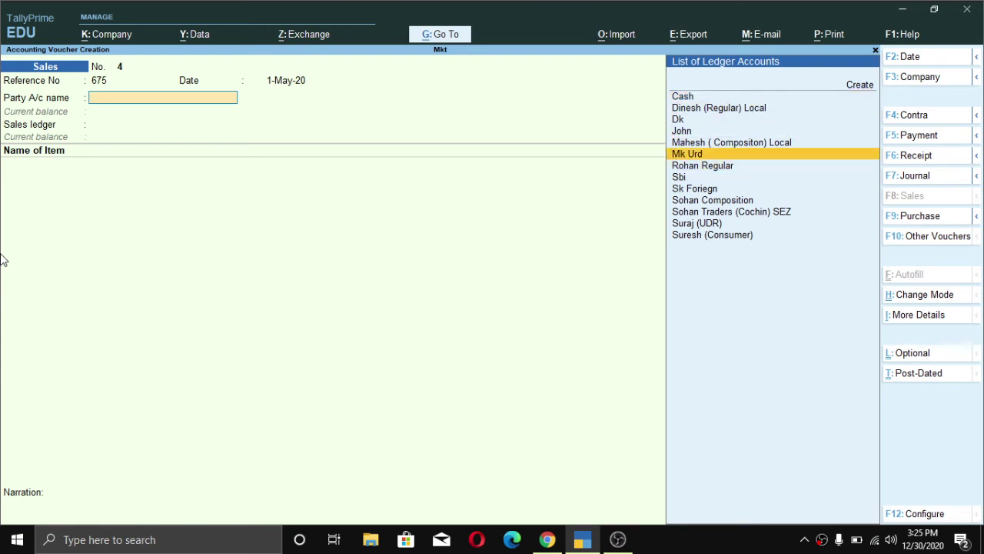
key("Down")
key("Down")
key("Down")
key("Down")
key("Down")
key("Down")
key("Down")
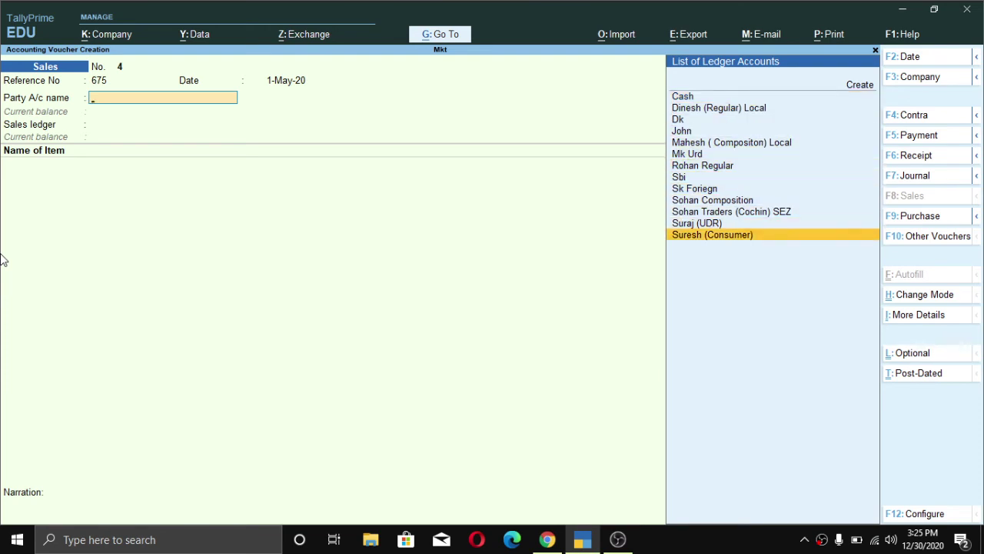
key("Up")
key("Return")
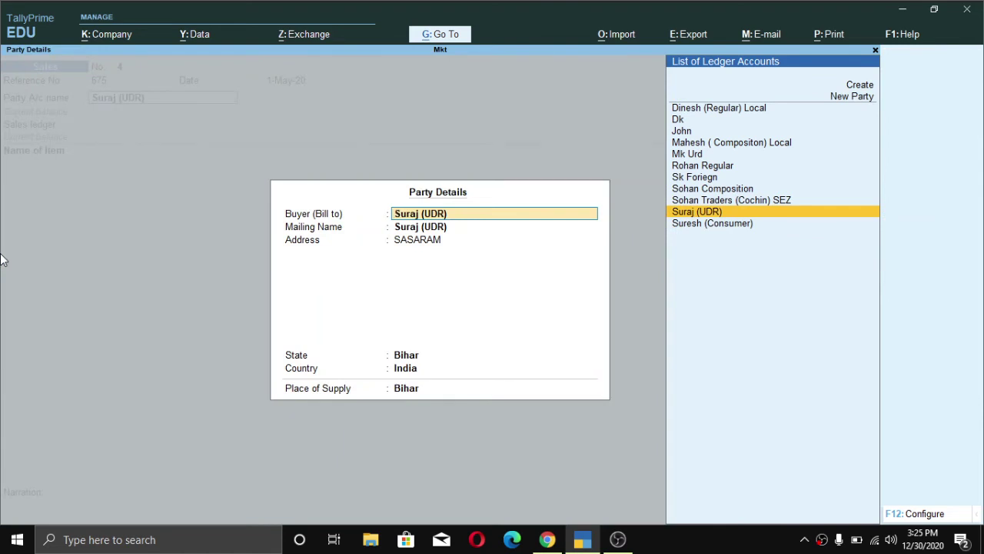
key("ctrl+a")
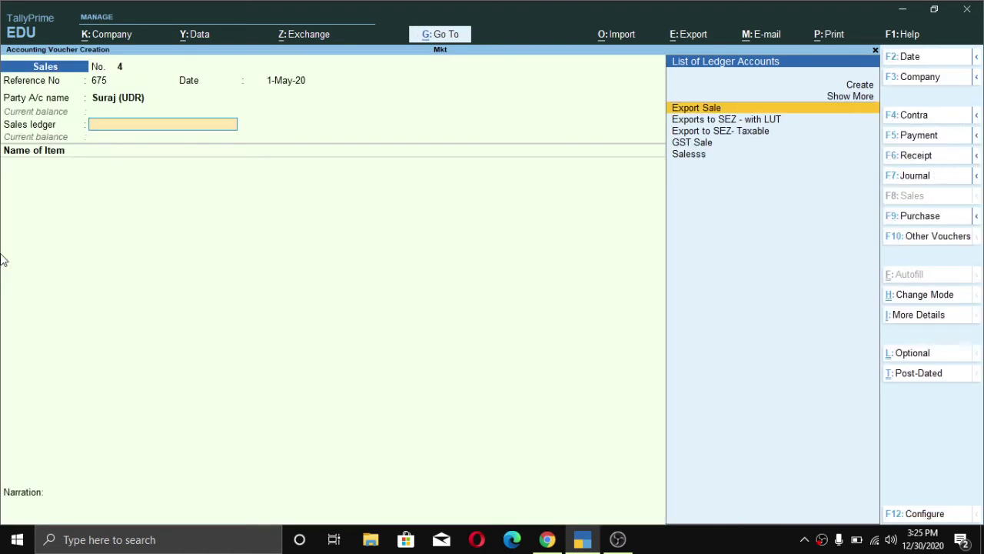
Choose GST Sale as the sales ledger, enter 12 pcs of Dell Laptop at 1,000.00, and save the voucher.
key("Down")
key("Down")
key("Down")
key("Return")
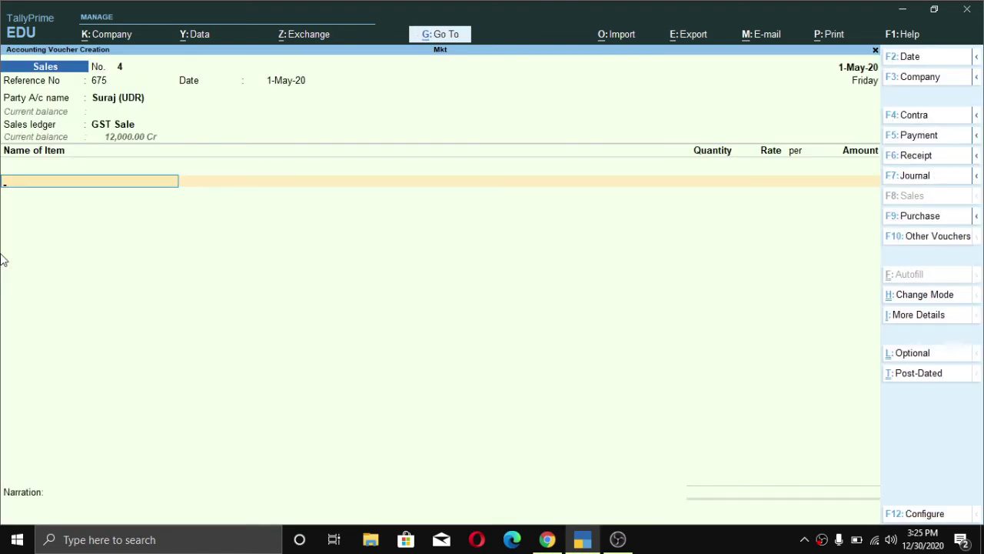
type("de")
key("Return")
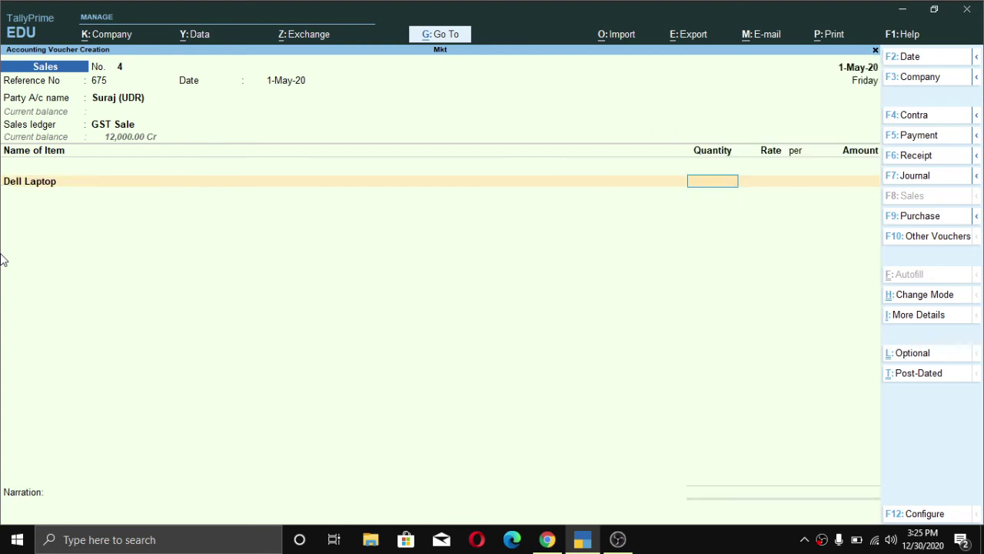
key("Return")
key("Return")
key("Return")
key("Return")
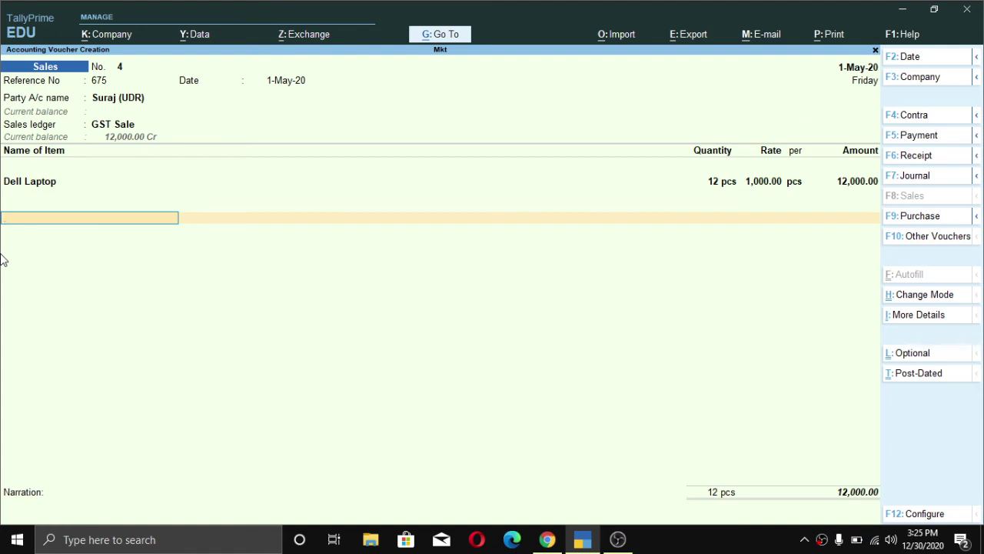
key("ctrl+a")
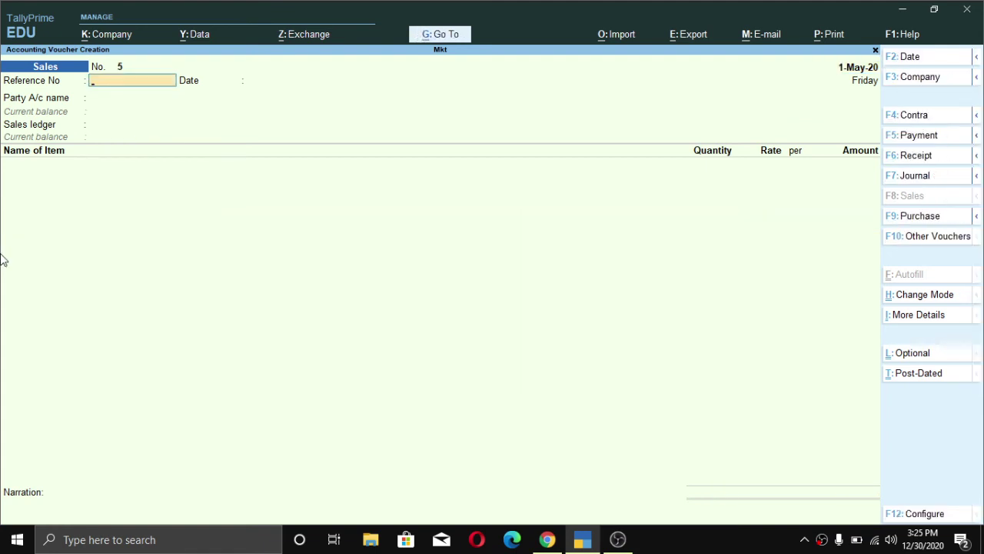
Enter reference number 765 dated 1-May-20, set the Consumer customer as party, and accept the party details with Bihar as place of supply.
type("765")
key("Return")
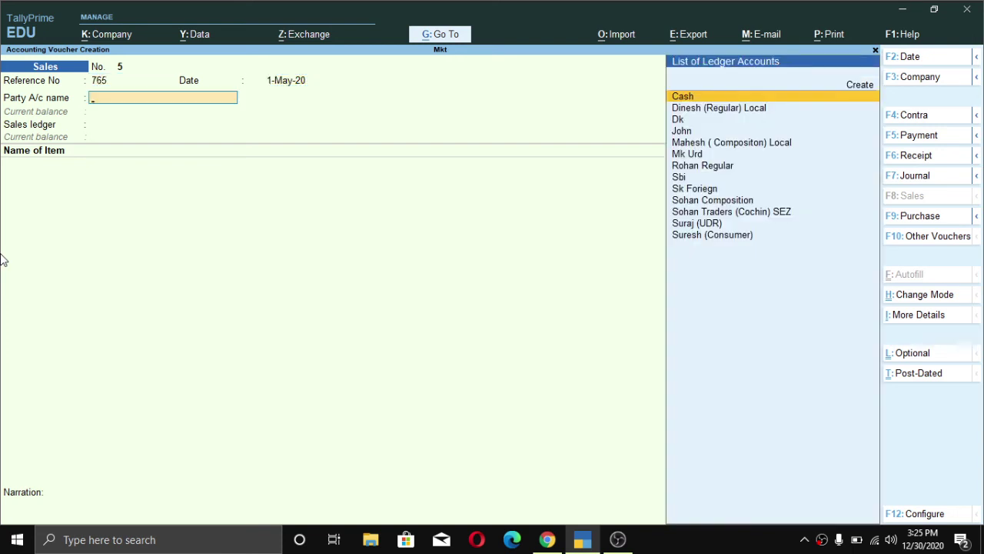
key("Down")
key("Down")
key("Down")
key("Down")
key("Down")
key("Down")
key("Down")
key("Down")
key("Down")
key("Down")
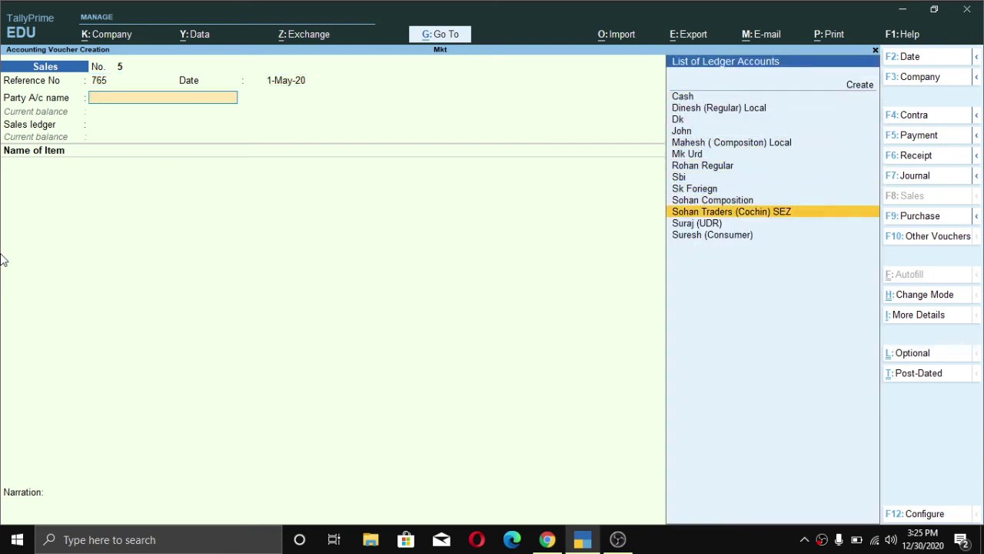
key("Up")
key("Down")
key("Down")
key("Down")
key("Return")
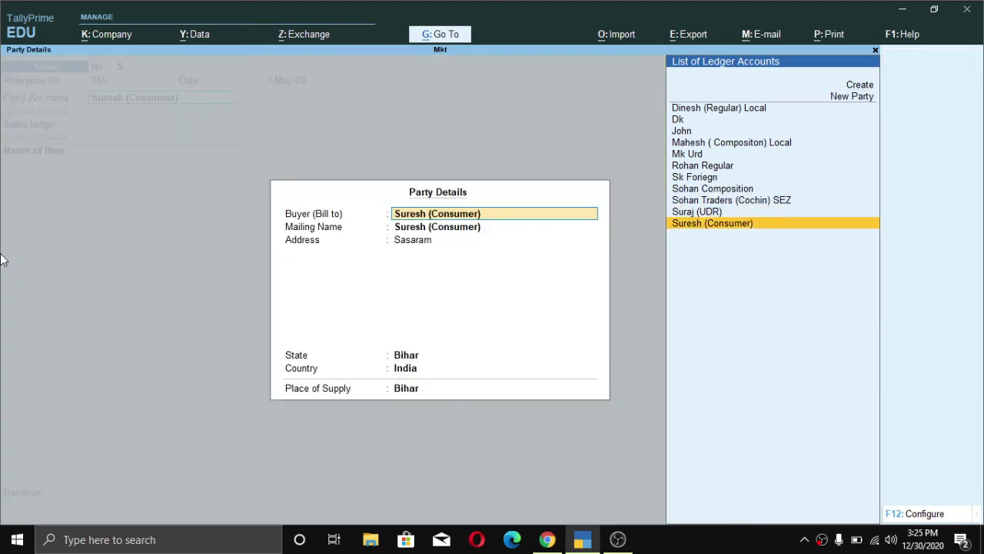
key("ctrl+a")
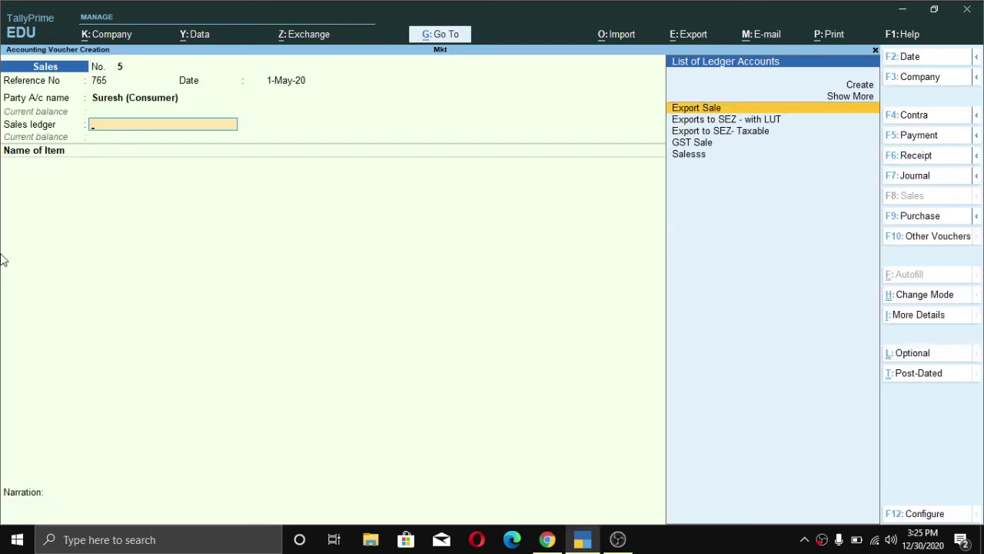
Choose GST Sale as the sales ledger for the Consumer customer's voucher.
key("Down")
key("Down")
key("Down")
key("Down")
key("Up")
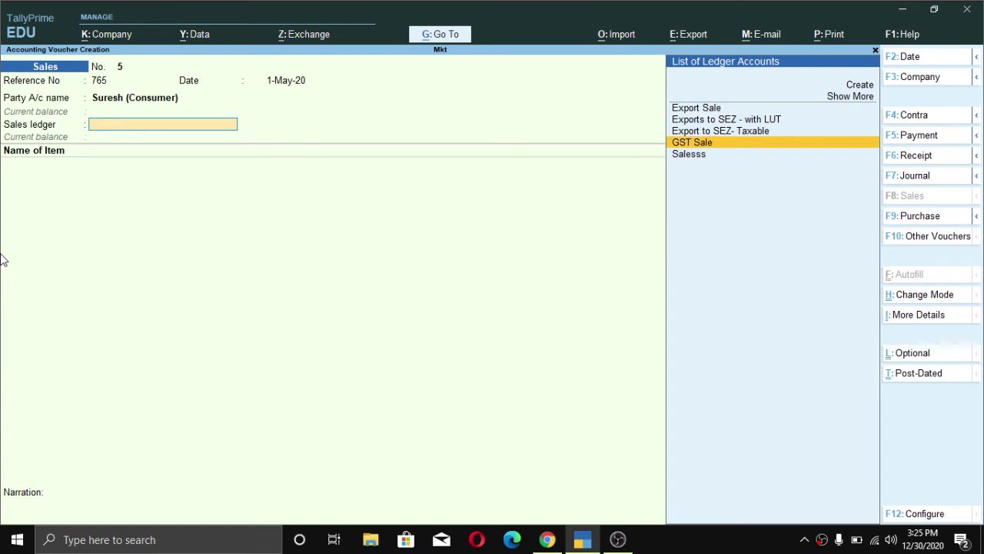
key("Return")
Enter 12 pcs of Dell Laptop at 1,000.00 for the Consumer customer and save the sales voucher.
type("F")
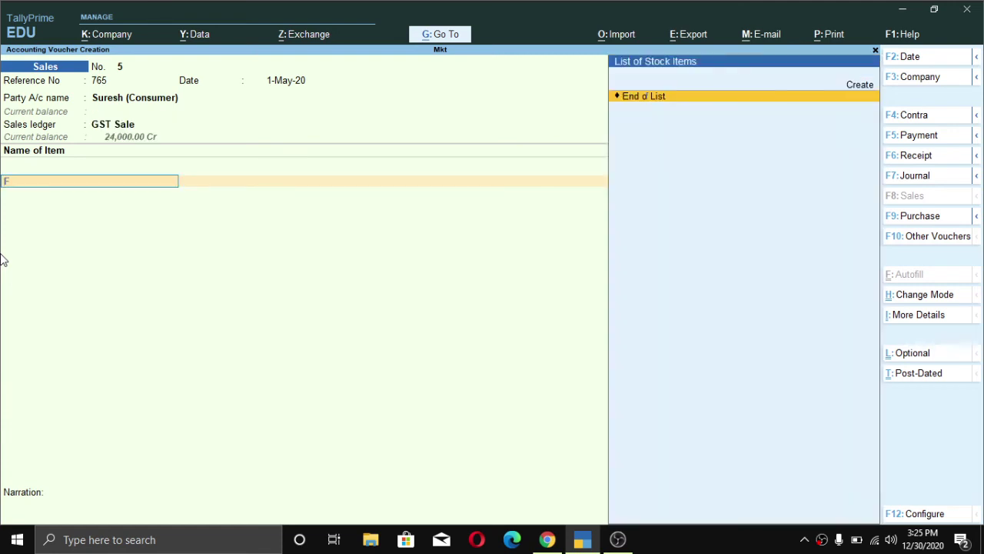
key("BackSpace")
type("DE")
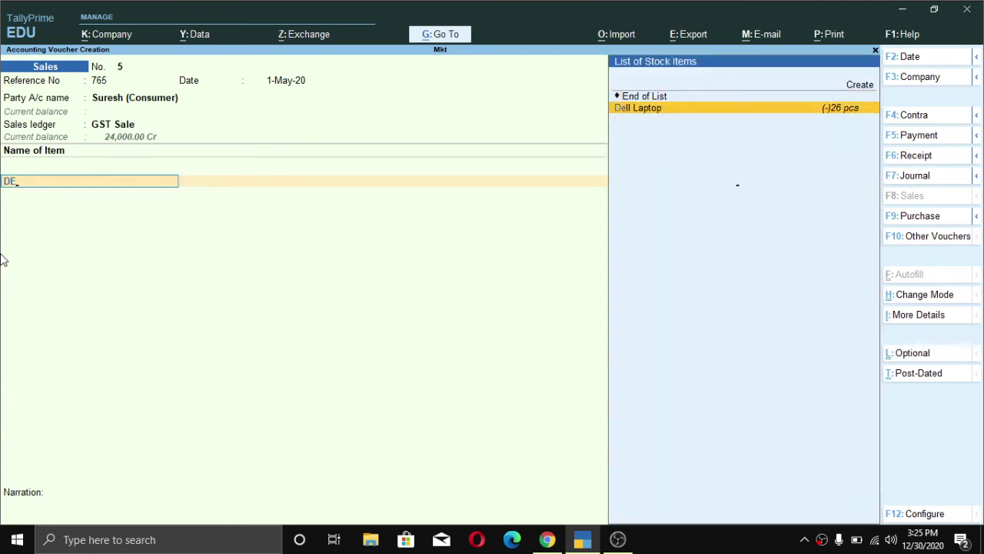
key("Return")
key("BackSpace")
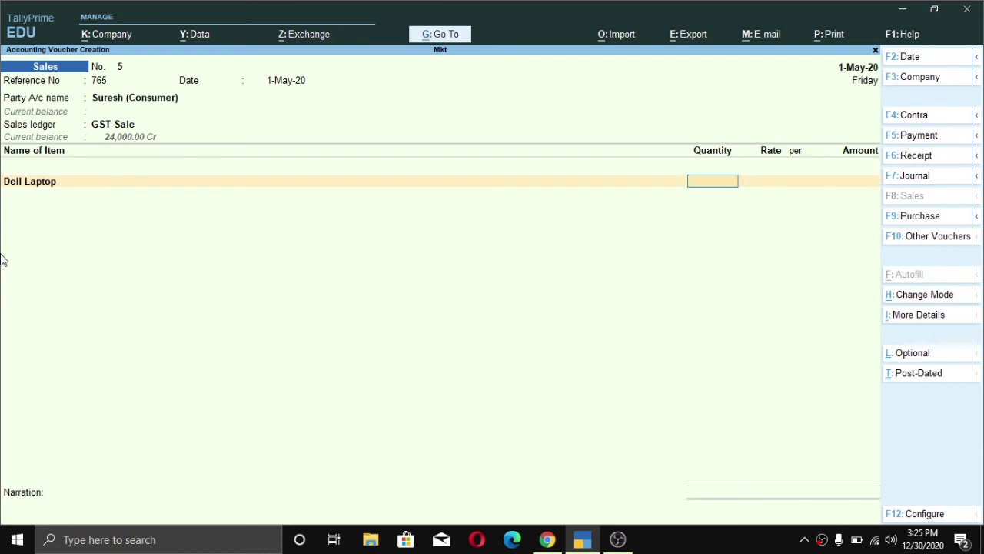
key("Return")
key("Return")
key("Return")
key("Return")
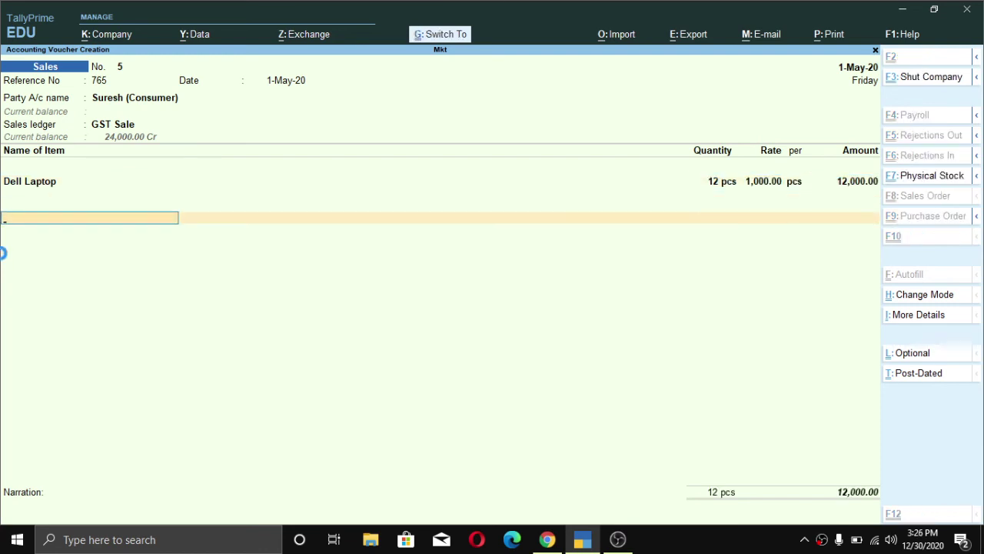
key("ctrl+a")
key("Return")
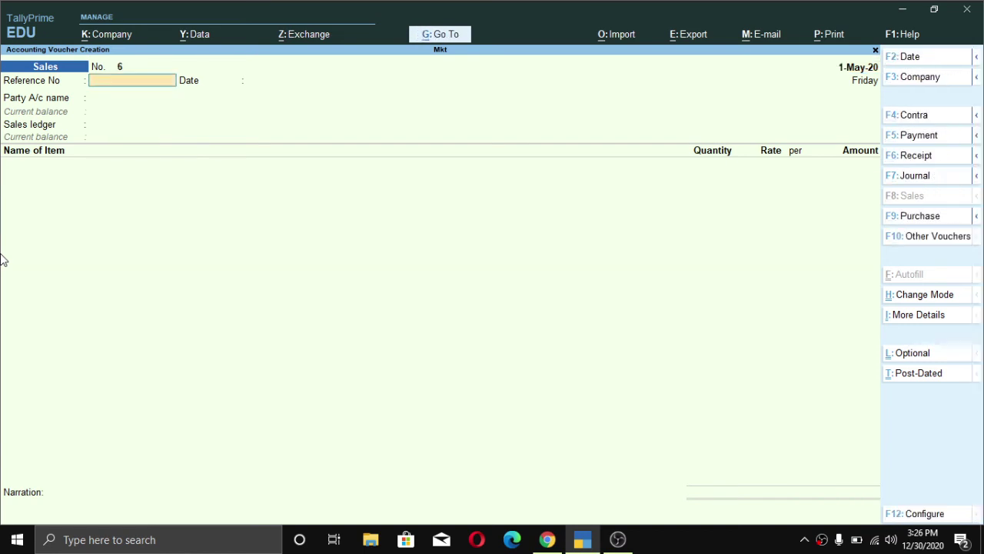
Enter reference number 7657 dated 1-May-20, set the local composition customer as party, and accept the party details with Bihar as place of supply.
key("Return")
key("Return")
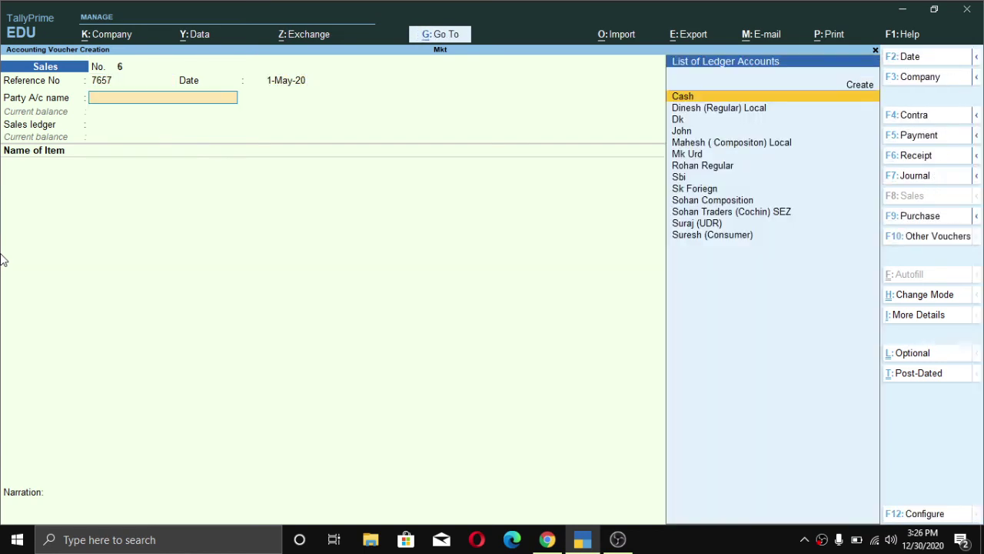
key("Down")
key("Down")
key("Down")
key("Down")
key("Down")
key("Down")
key("Down")
key("Up")
key("Up")
key("Up")
key("Up")
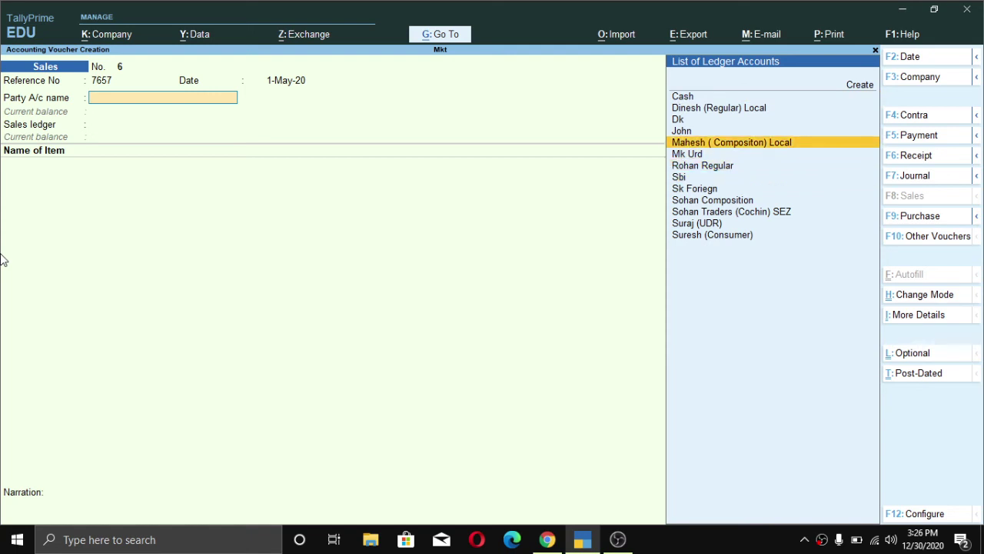
key("Down")
key("Return")
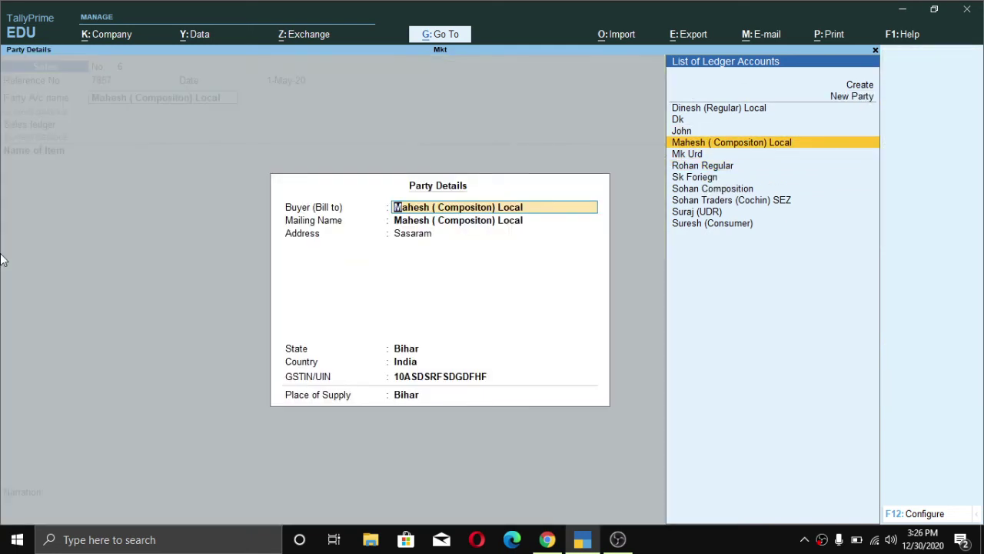
key("ctrl+a")
Choose GST Sale as the sales ledger and enter 12 pcs of Dell Laptop at 1,000.00 for the composition customer.
key("Down")
key("Down")
key("Down")
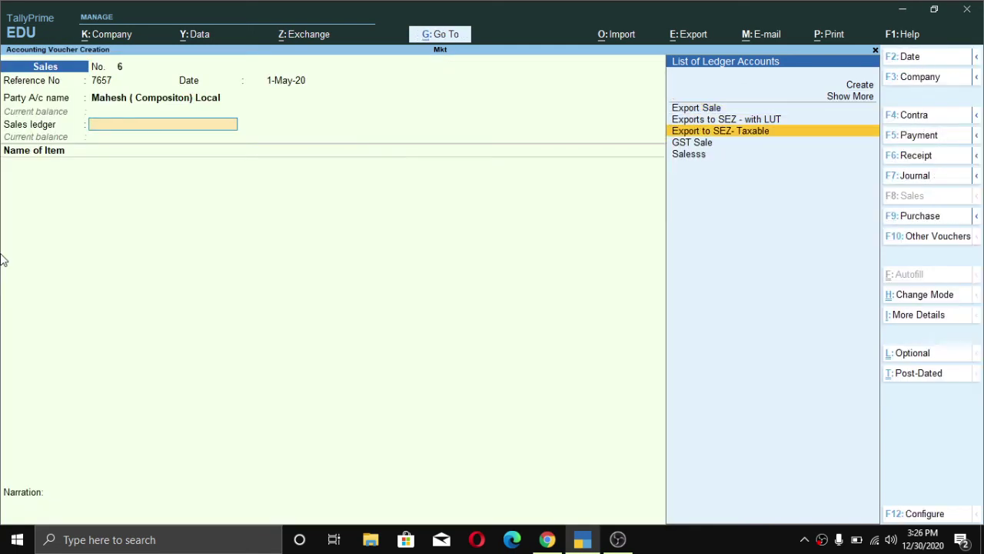
key("Return")
type("de")
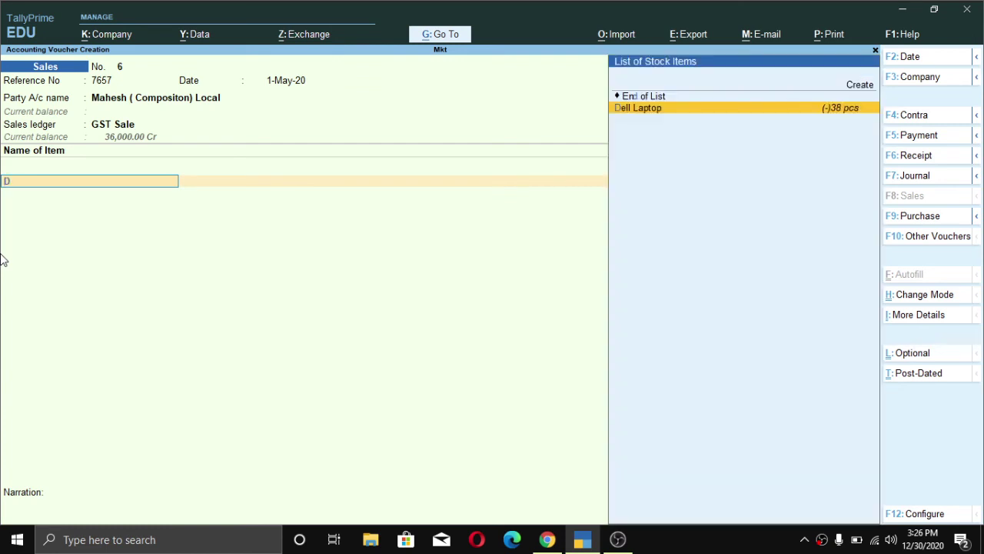
key("Return")
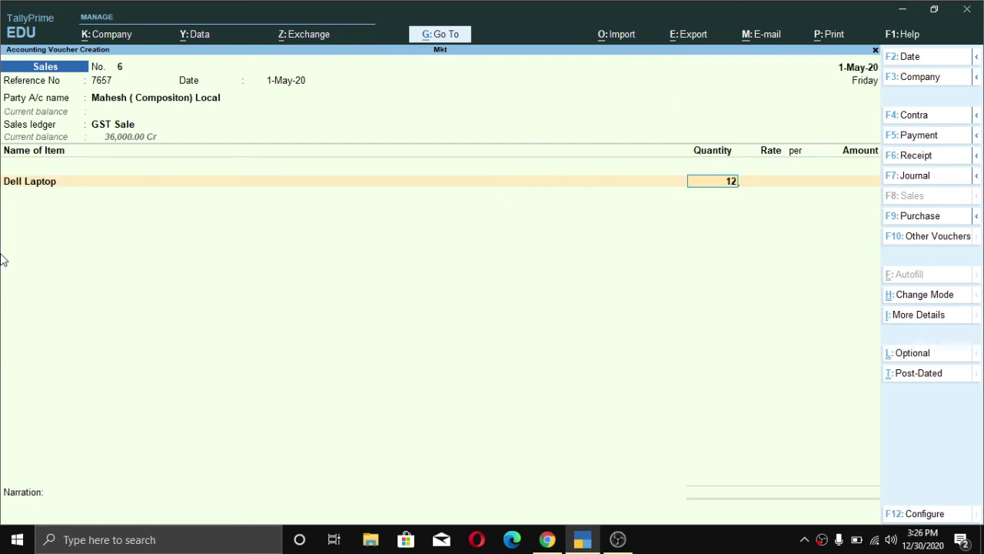
key("Return")
key("Return")
key("Return")
key("Return")
Allocate the composition customer's bill amount of 12,000.00 as New Ref and save the sales voucher.
key("Return")
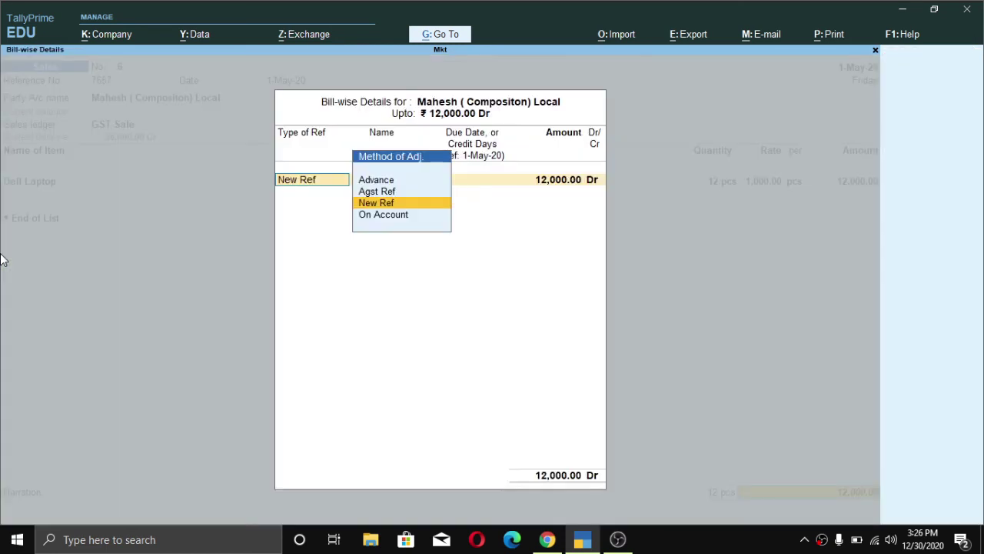
key("Return")
key("Return")
key("Return")
key("Return")
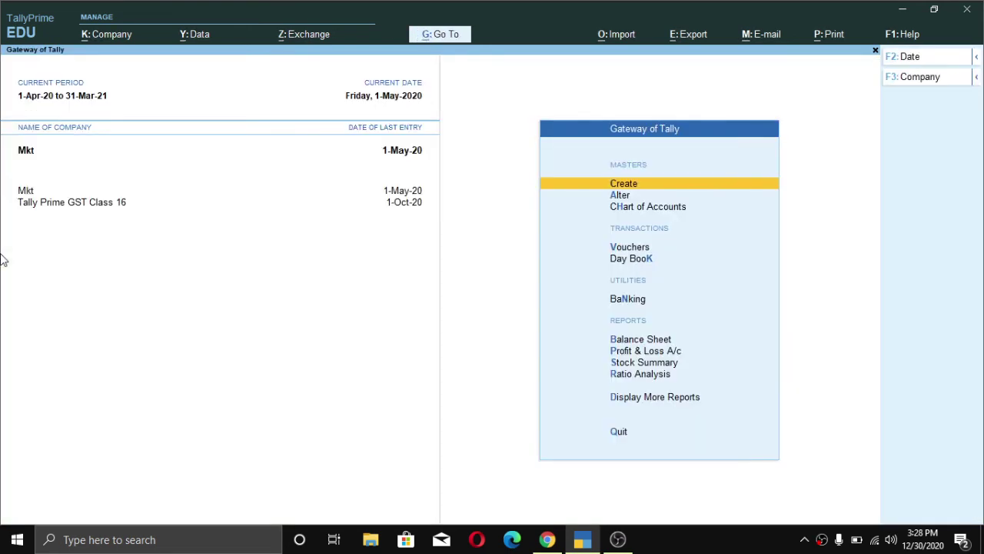
Open the GSTR-4 return among the GST reports of company Mkt.
key("Down")
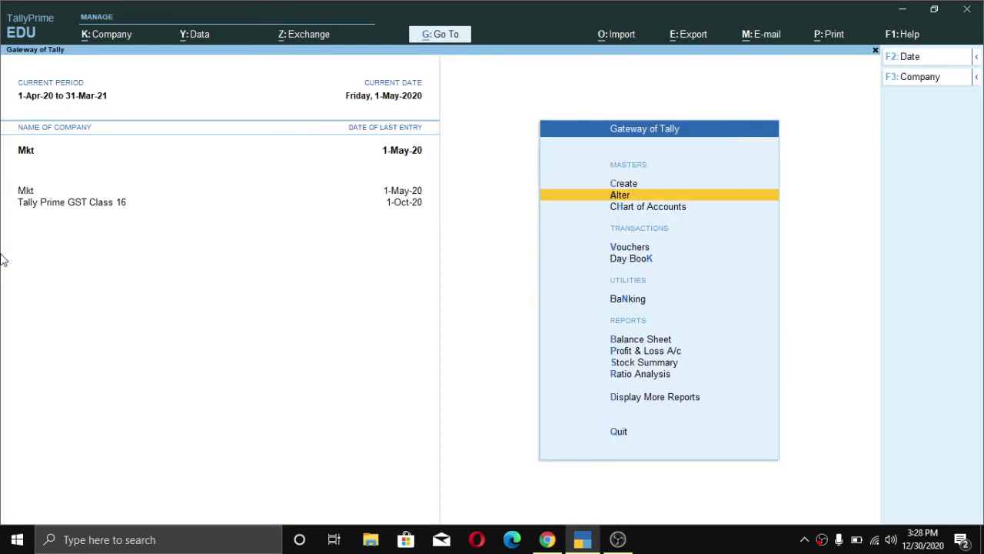
key("Up")
key("Down")
key("Down")
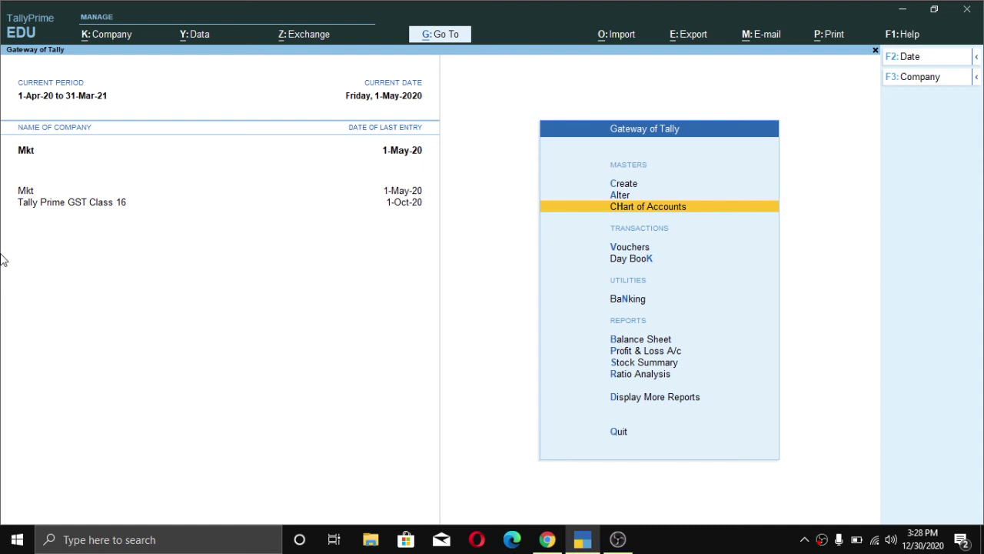
key("Down")
key("Down")
key("Down")
key("Down")
key("Down")
key("Down")
key("Down")
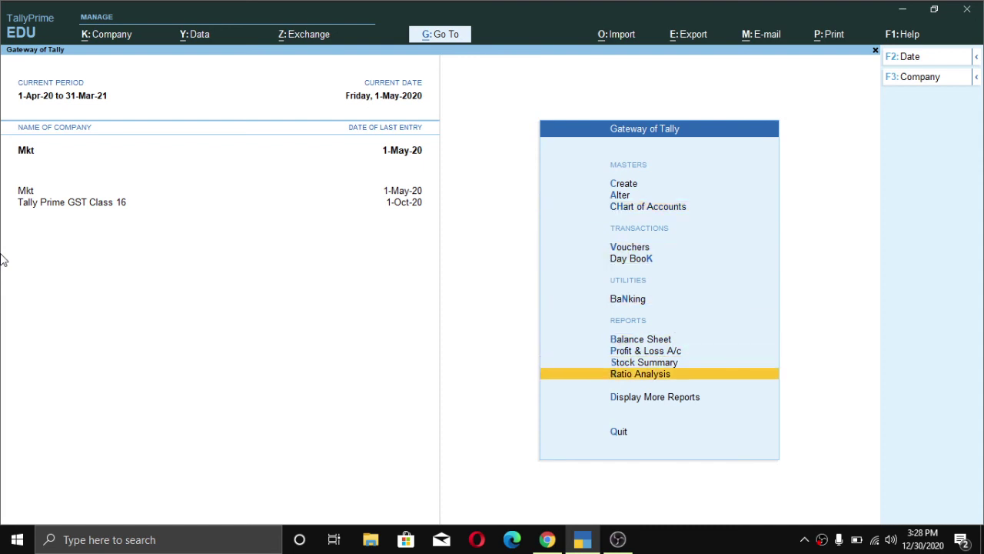
key("Down")
key("Return")
key("Down")
key("Down")
key("Down")
key("Down")
key("Down")
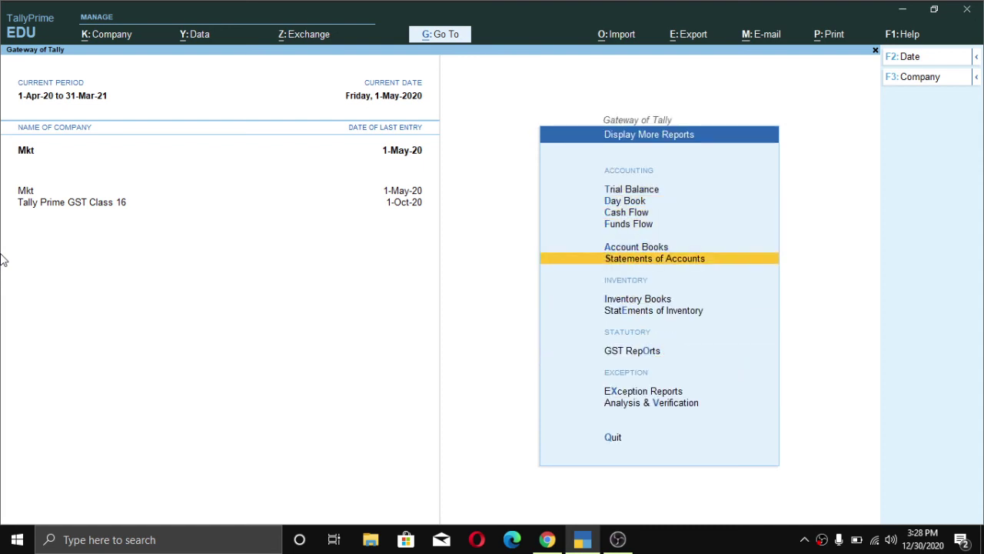
key("Down")
key("Down")
key("Down")
key("Up")
key("Return")
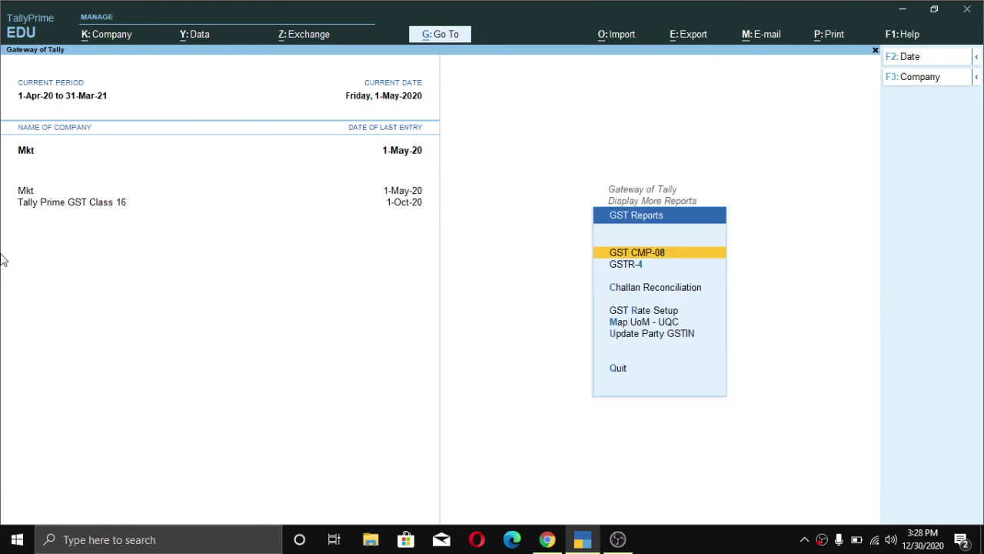
key("Down")
key("Return")
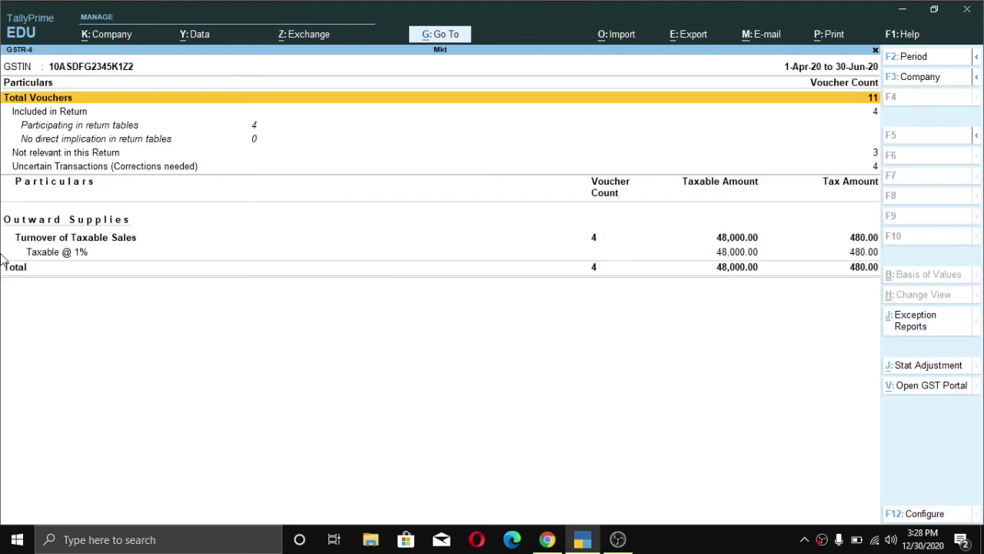
Examine the sales vouchers behind the Taxable @ 1% turnover in GSTR-4, and return to the Gateway of Tally.
key("Down")
key("Down")
key("Down")
key("Down")
key("Down")
key("Down")
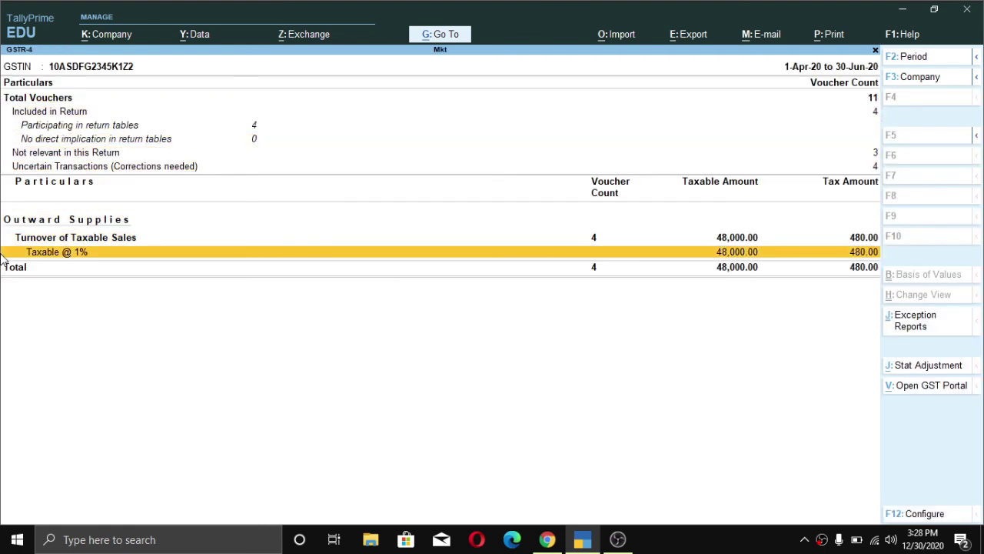
key("Return")
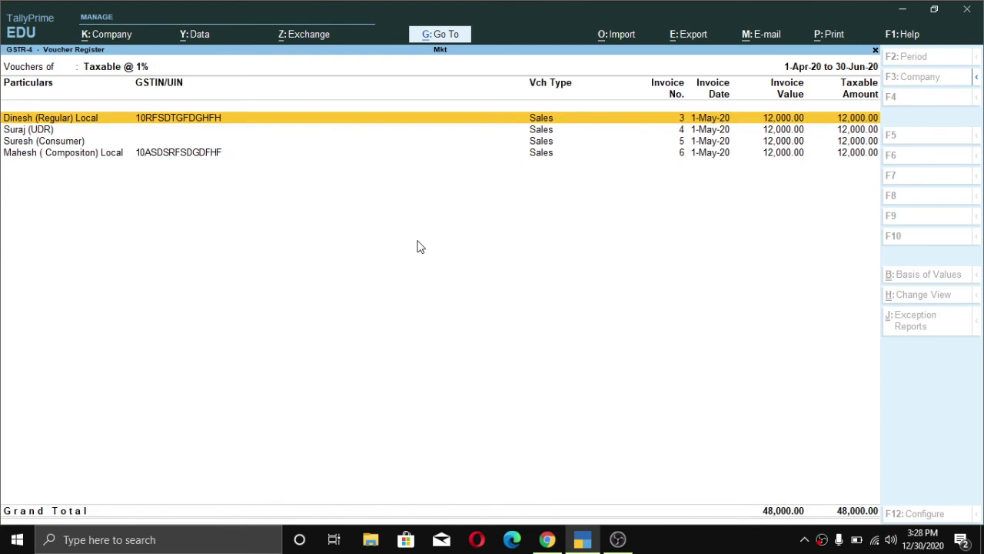
key("Escape")
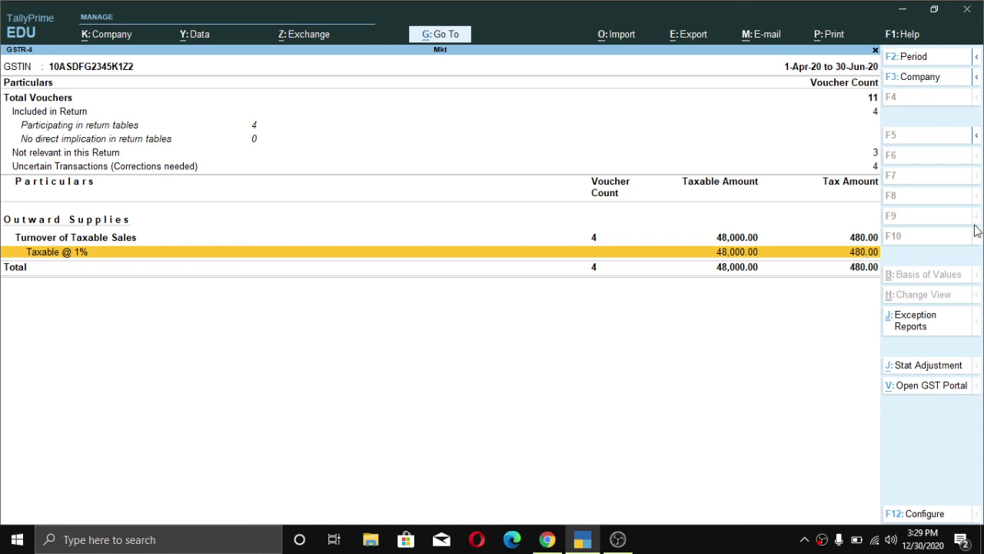
key("Escape")
key("Escape")
key("Escape")
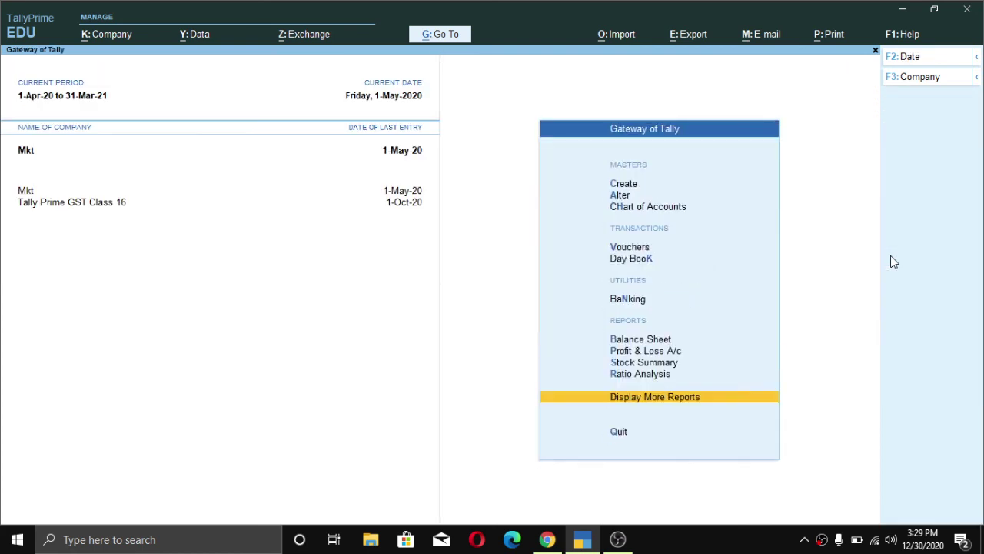
key("Escape")
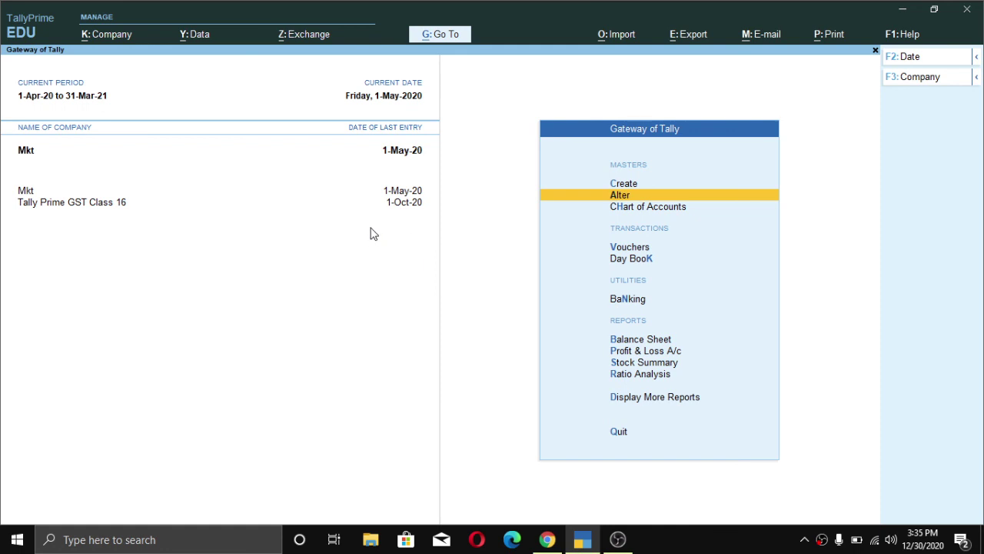
Open the GST details in Mkt's company features to review the registration type and state.
key("F11")
key("Return")
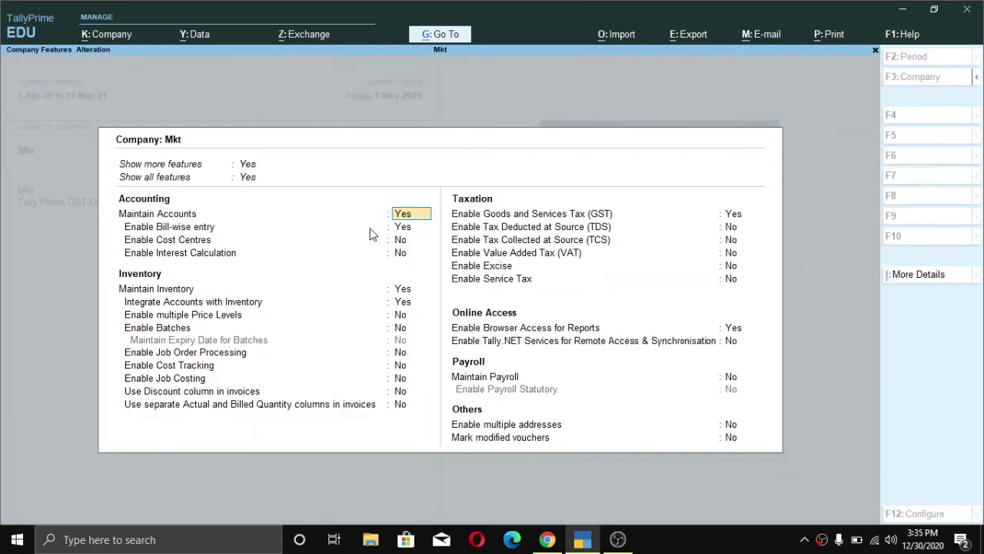
left_click(732, 214)
key("Return")
key("Return")
key("Return")
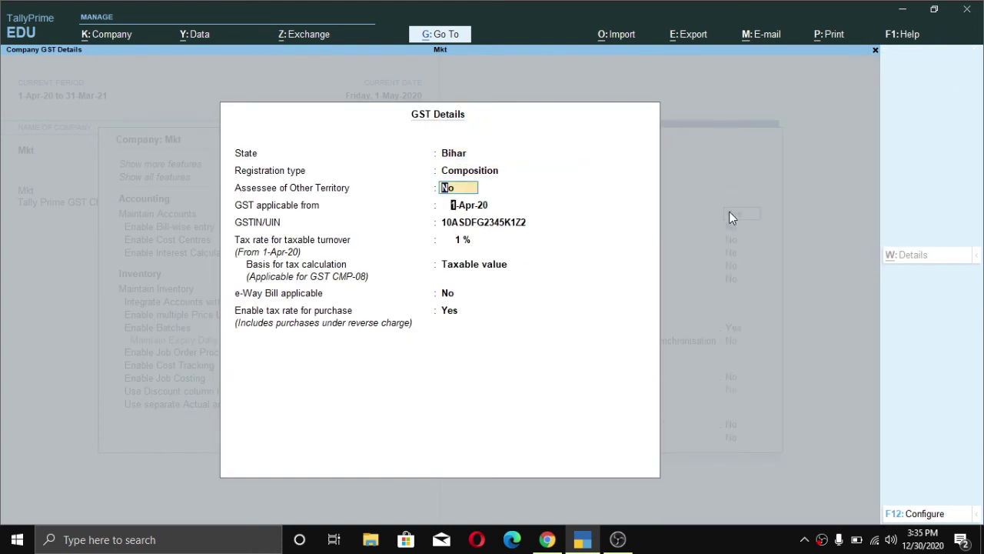
Review the tax rate and tax calculation basis, keep Taxable value, accept the GST details, and quit the company features.
key("Return")
key("Return")
key("Return")
key("Return")
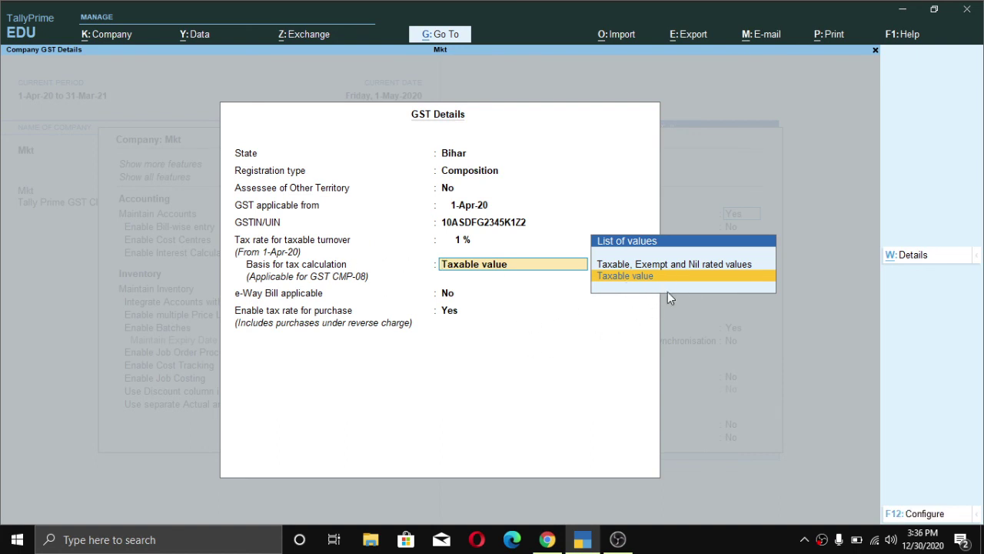
left_click(608, 285)
key("Return")
key("Return")
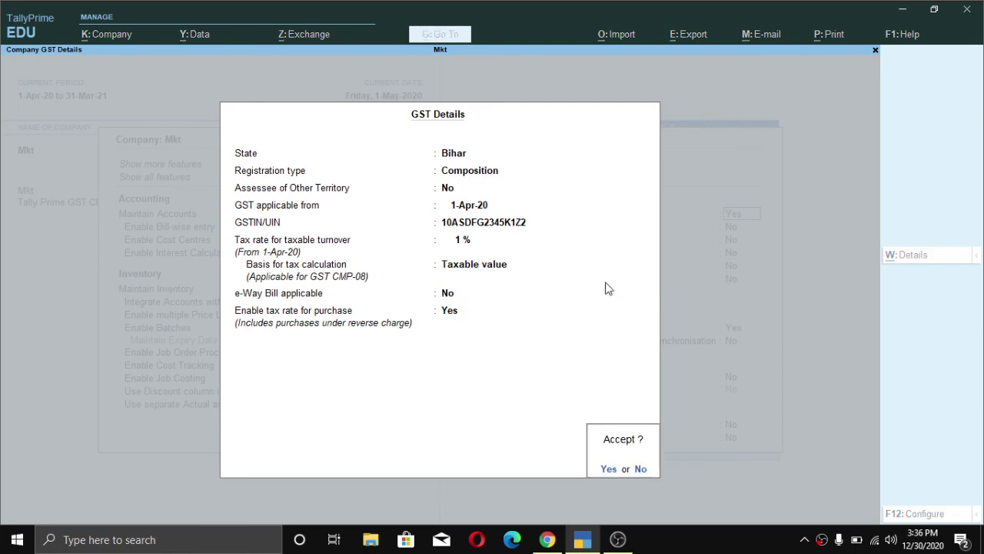
key("Return")
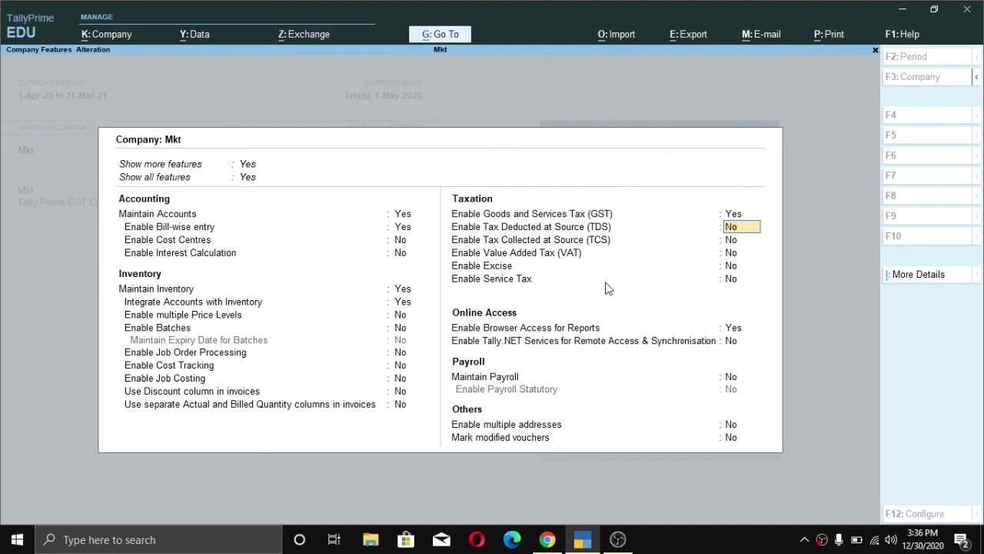
key("Escape")
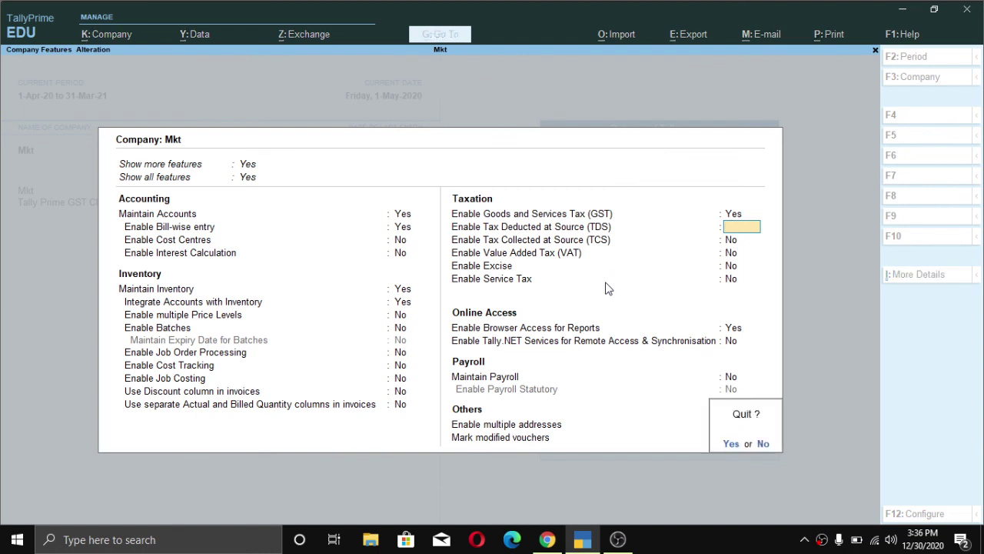
key("Return")
key("Escape")
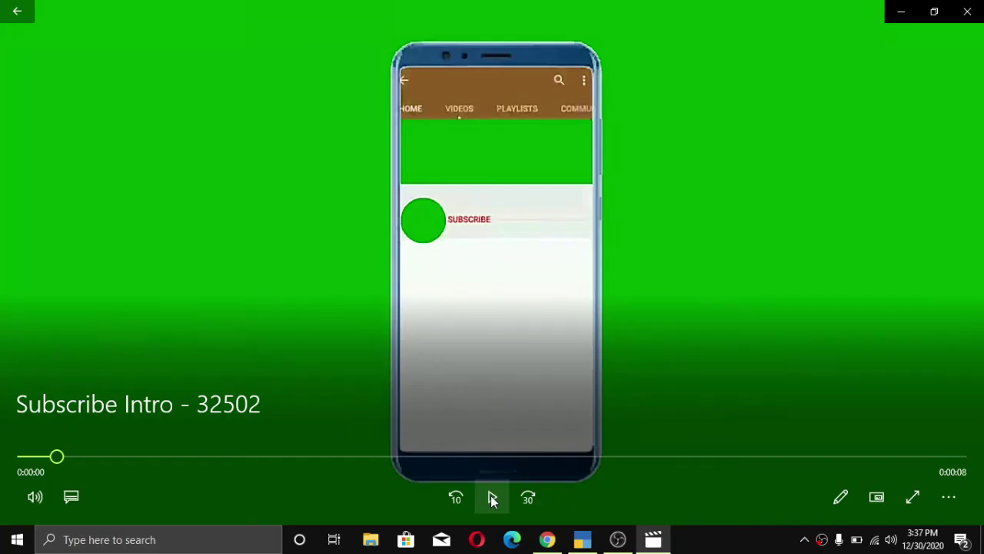
left_click(492, 499)
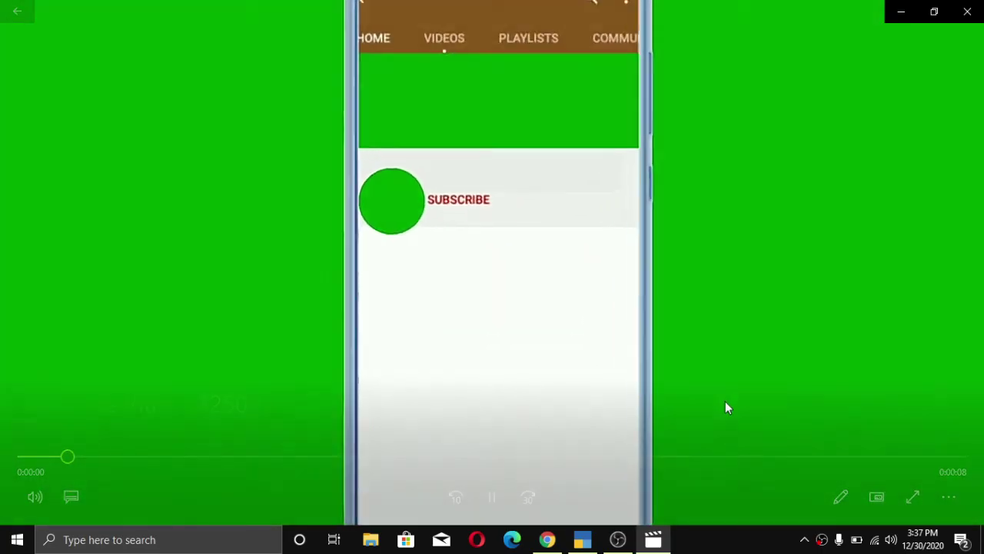